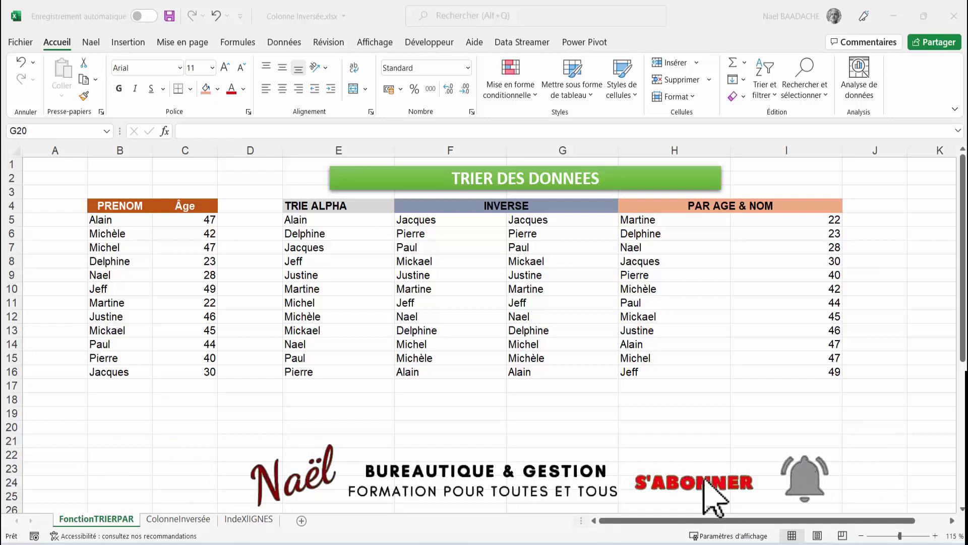
Step: Examine the formulas in the first result cells of the TRIE ALPHA, INVERSE and PAR AGE & NOM columns
left_click(386, 248)
left_click(313, 222)
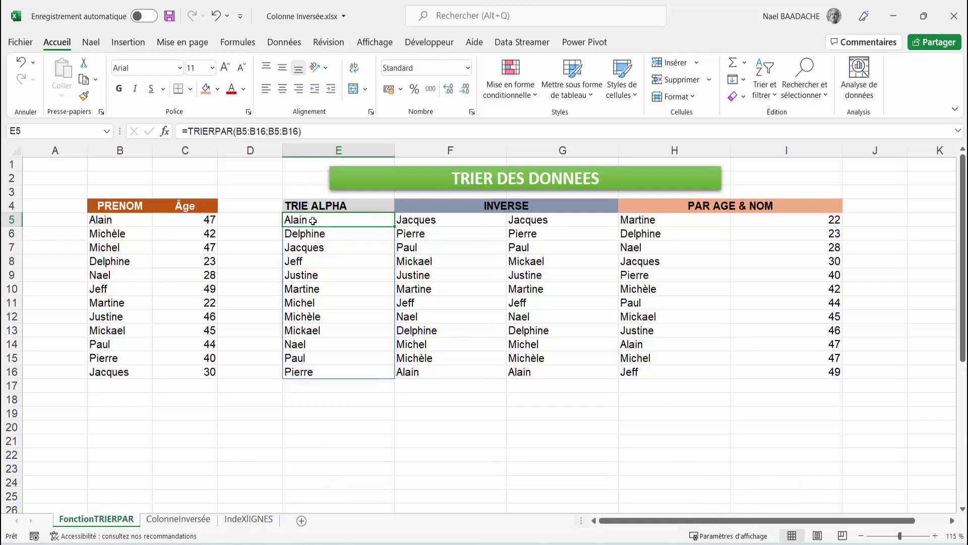
left_click(471, 220)
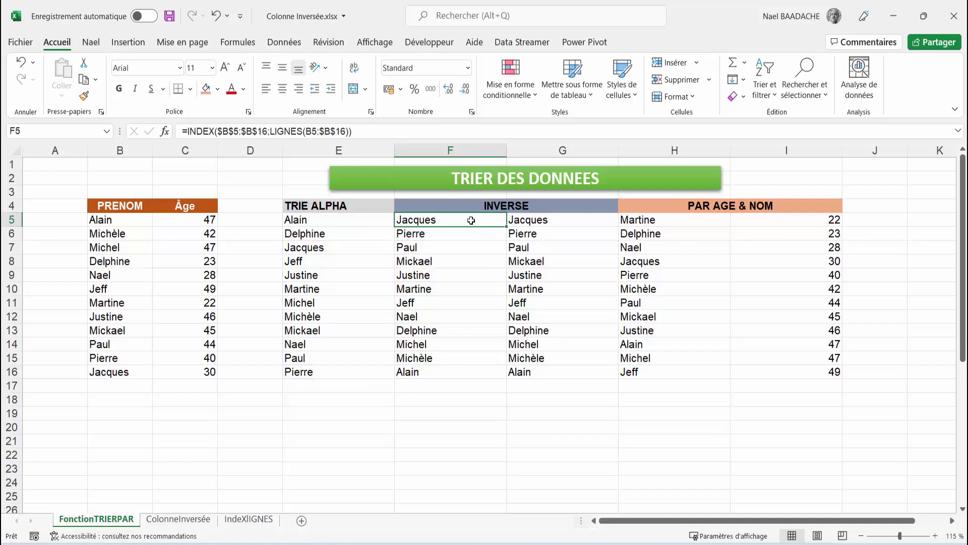
left_click(538, 221)
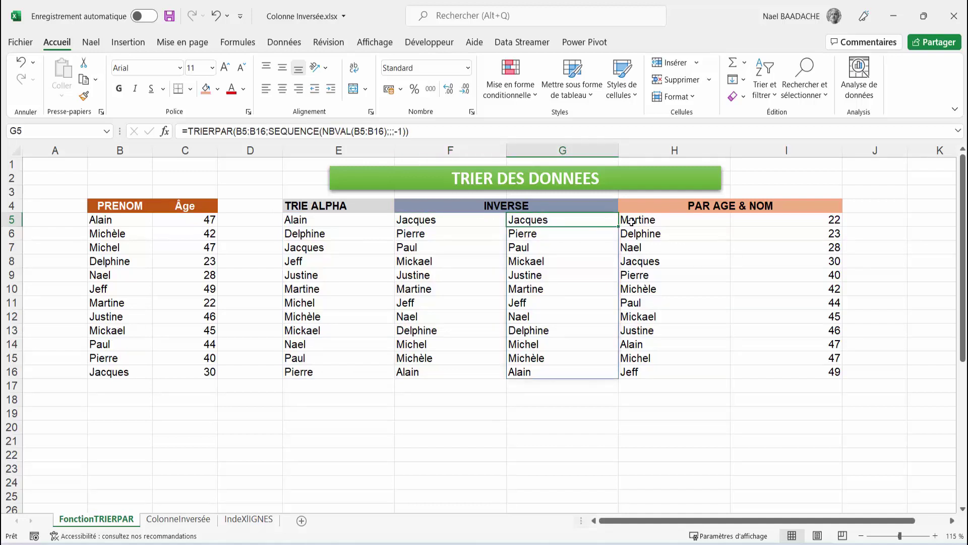
left_click(657, 222)
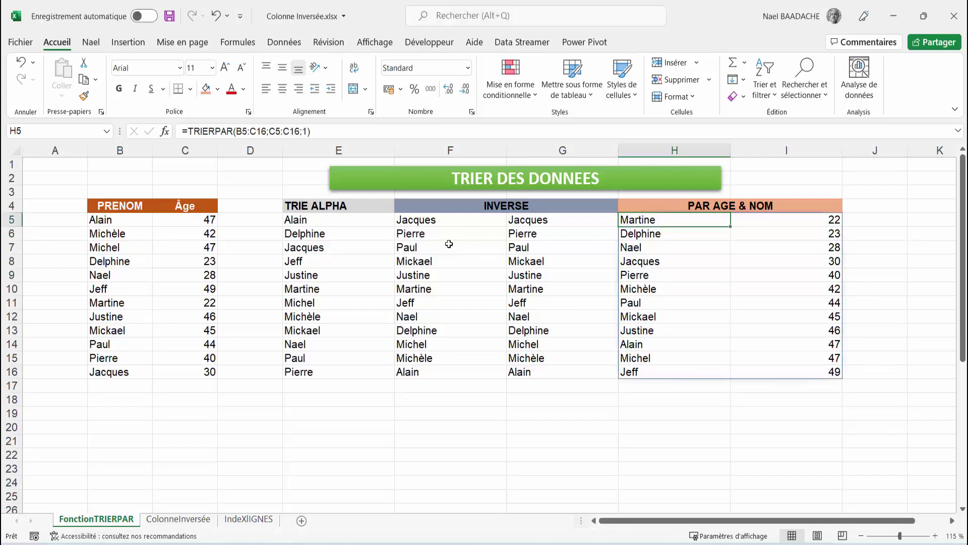
left_click(431, 222)
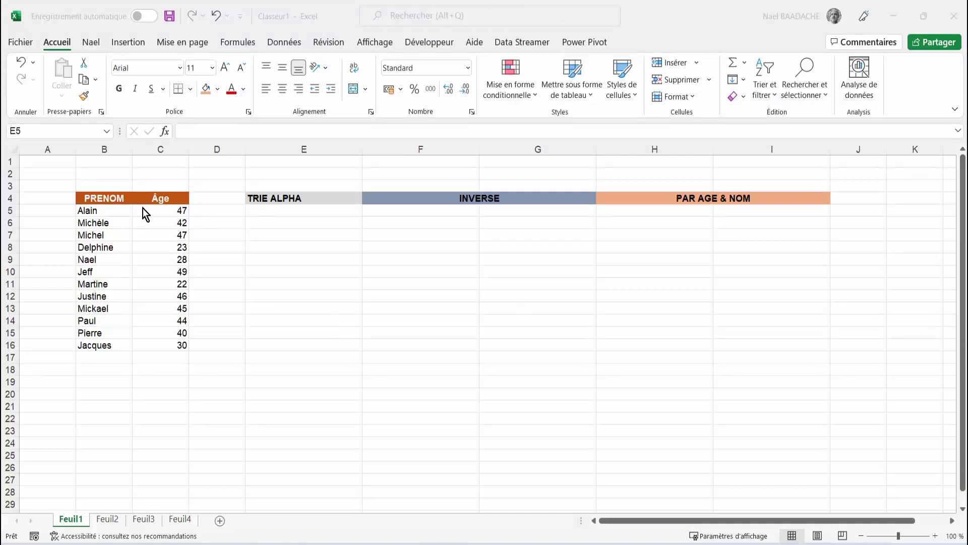
Step: Set up a sort of the PRENOM and Âge table by PRENOM, on cell values, from A to Z
left_click(140, 222)
left_click(97, 215)
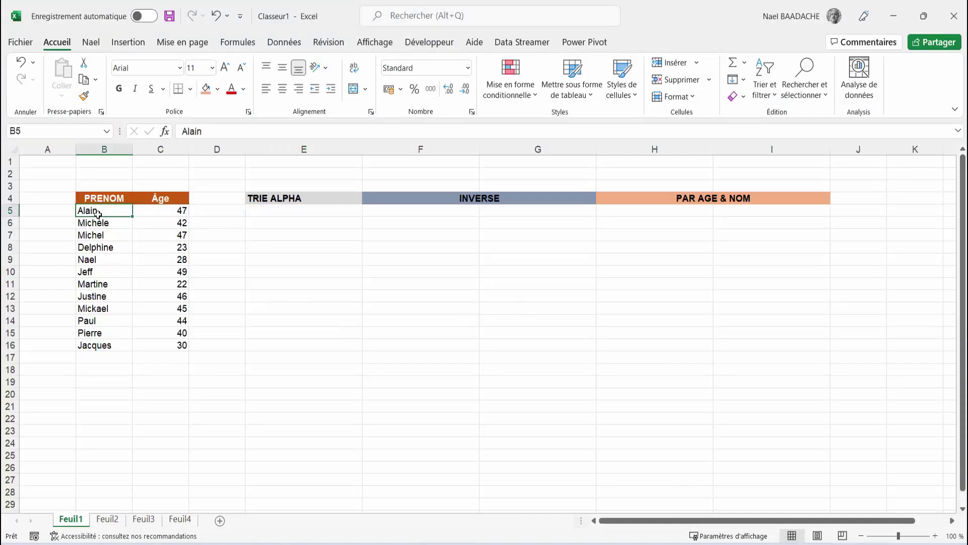
left_click(275, 43)
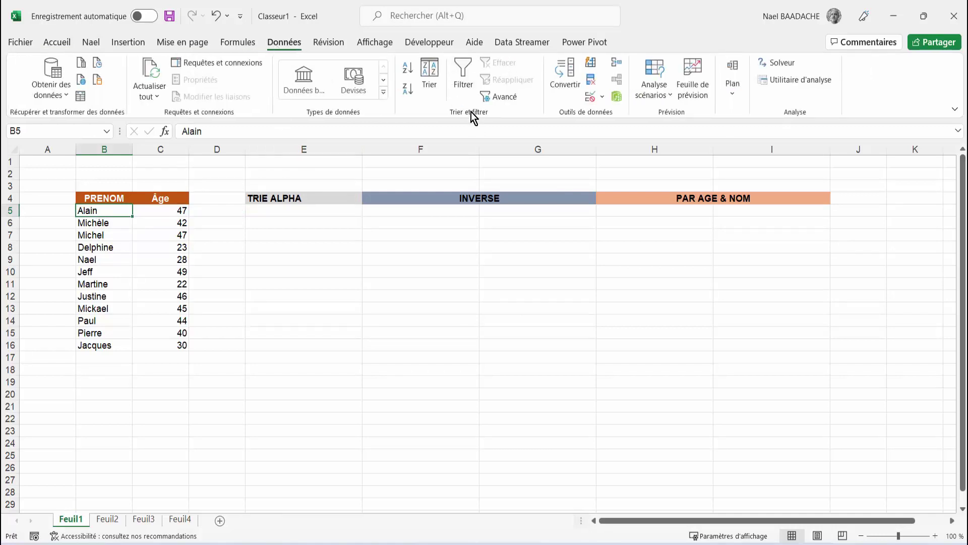
left_click(429, 76)
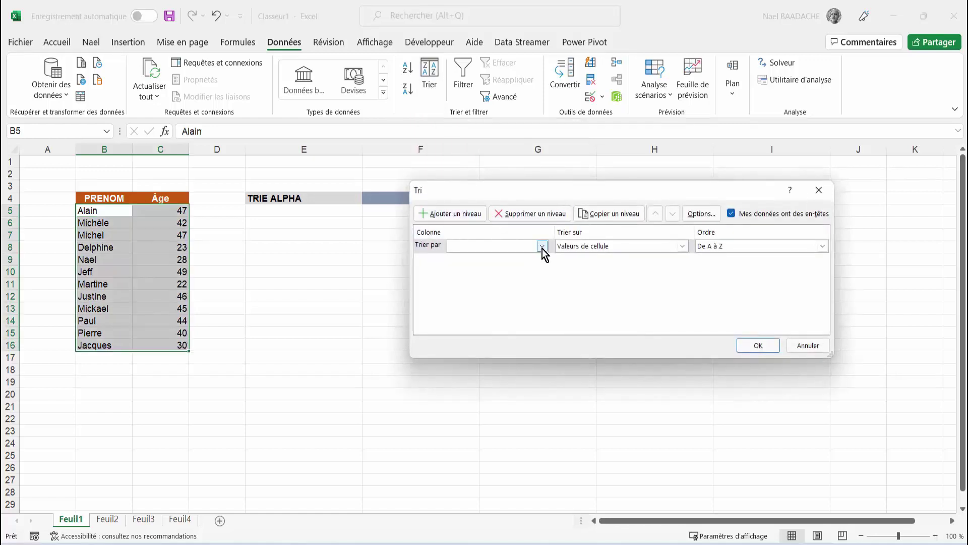
left_click(542, 246)
left_click(469, 258)
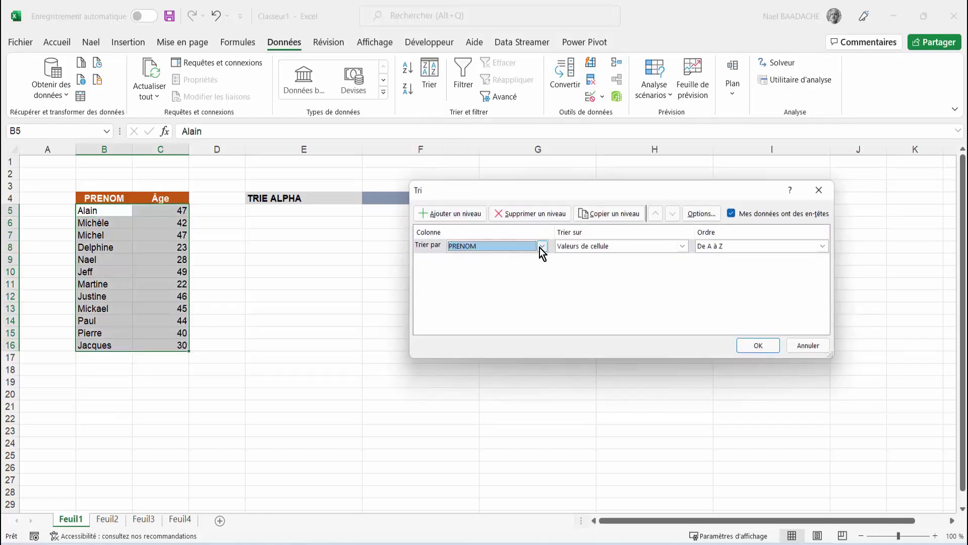
left_click(683, 247)
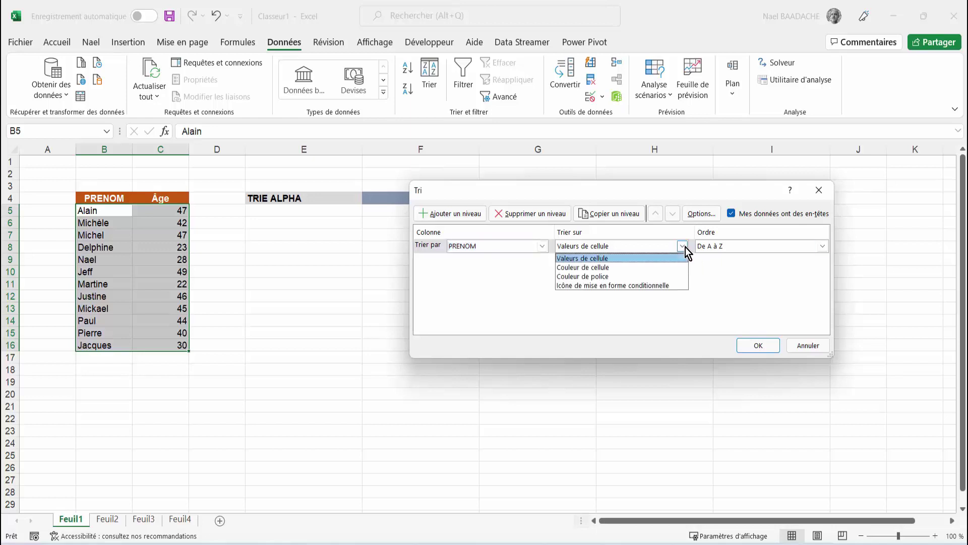
left_click(685, 247)
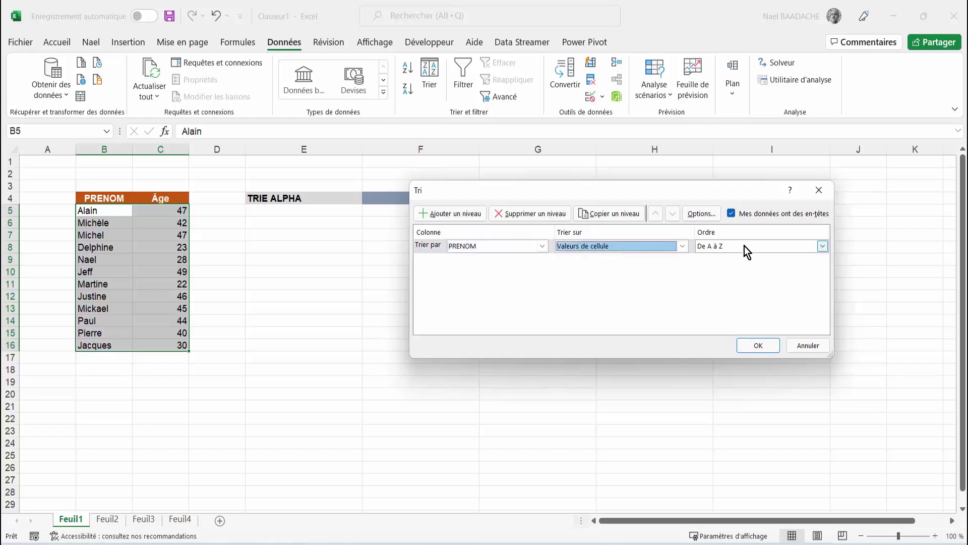
left_click(823, 247)
left_click(583, 294)
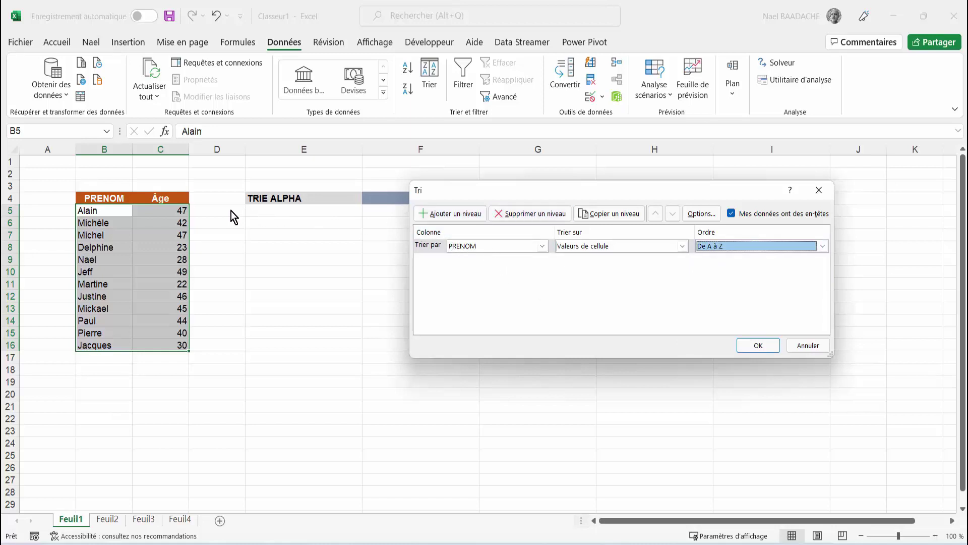
Step: Add a second sort level on Âge from smallest to largest, and cancel the sort
left_click(451, 216)
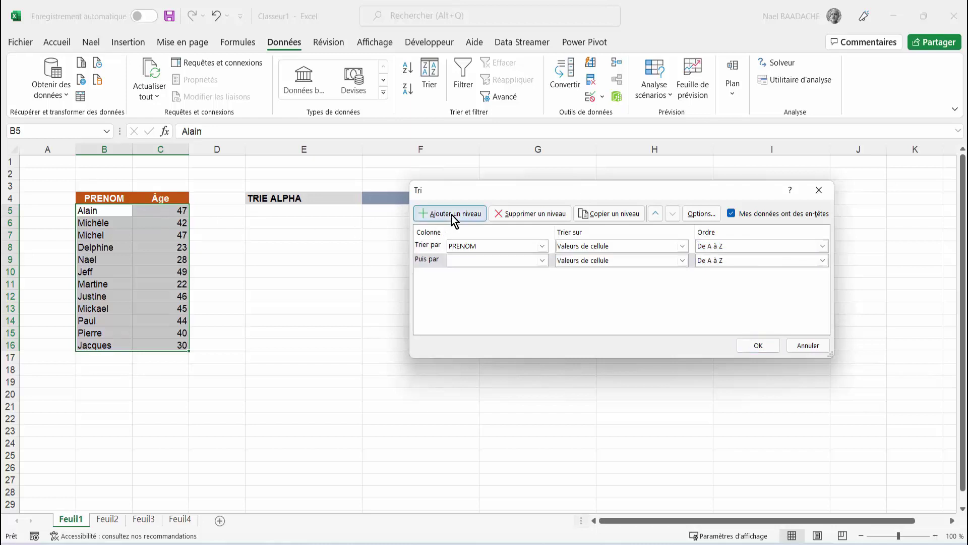
left_click(542, 260)
left_click(461, 280)
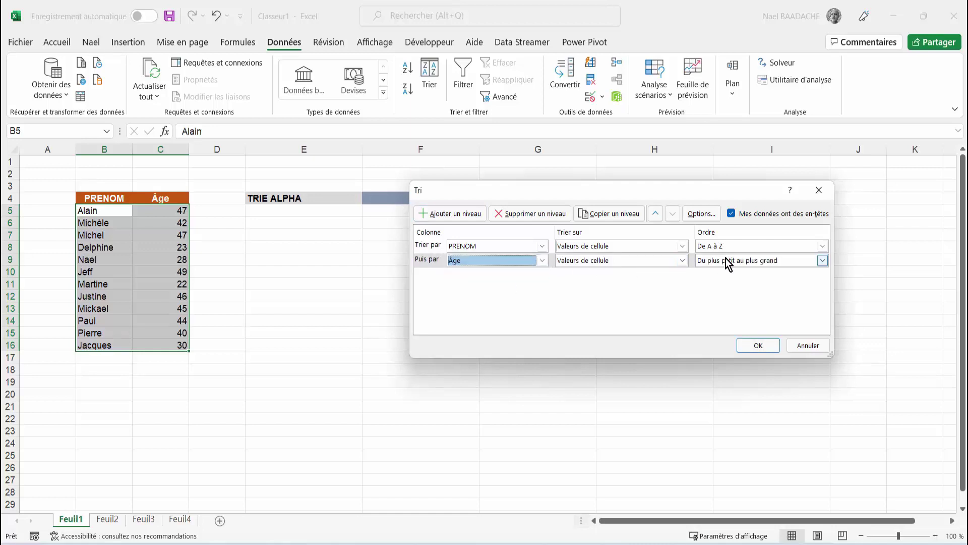
left_click(822, 261)
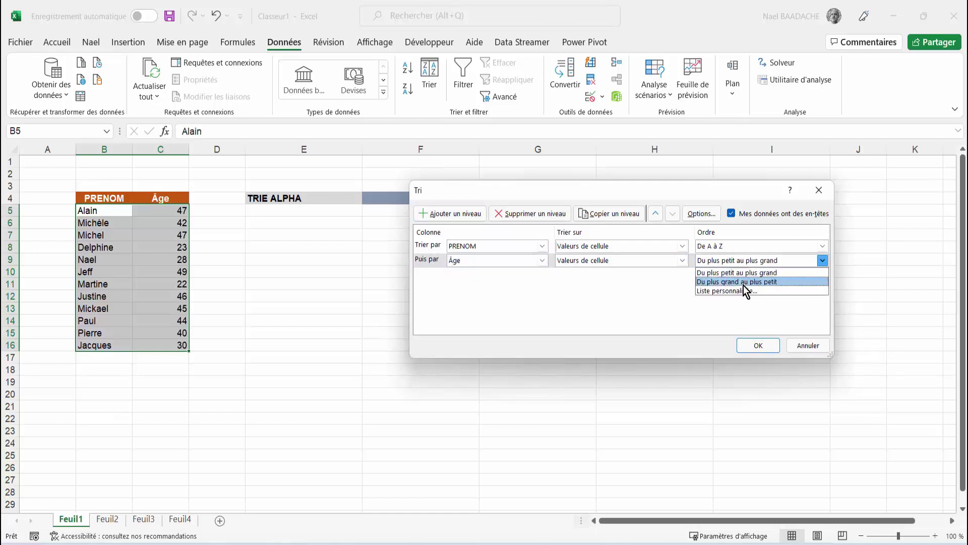
left_click(706, 310)
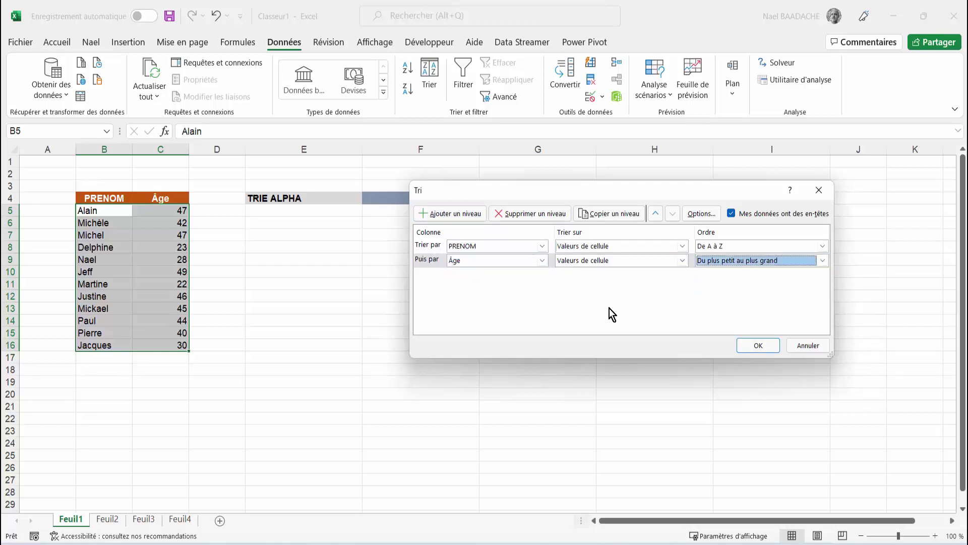
left_click(803, 344)
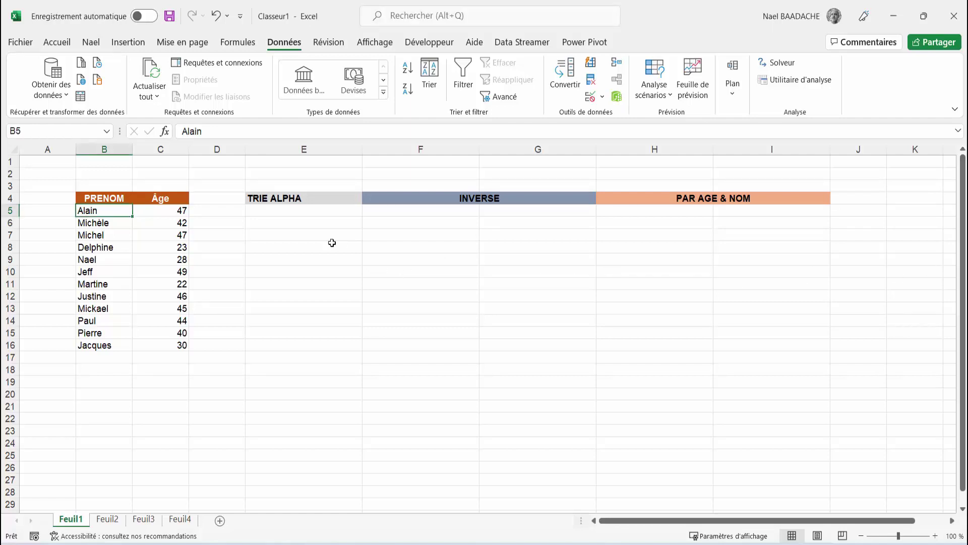
Step: Sort the first names alphabetically under TRIE ALPHA by entering =TRIERPAR(B5:B16;B5:B16) in E5
left_click(319, 213)
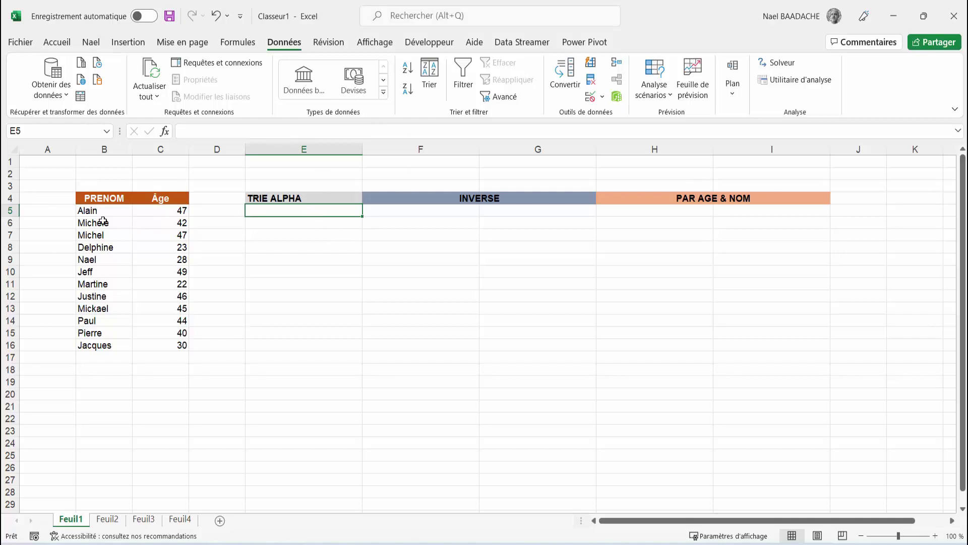
left_click_drag(96, 222, 96, 337)
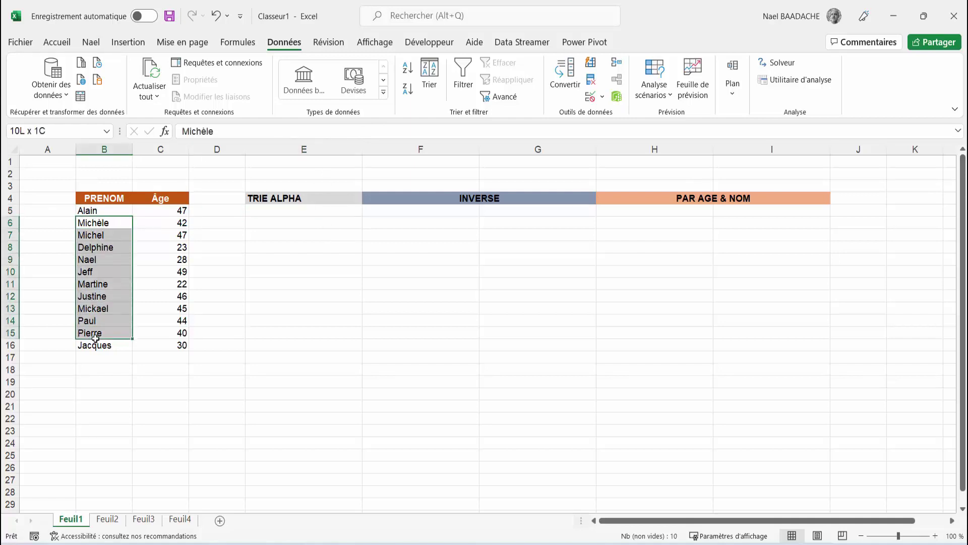
left_click(282, 211)
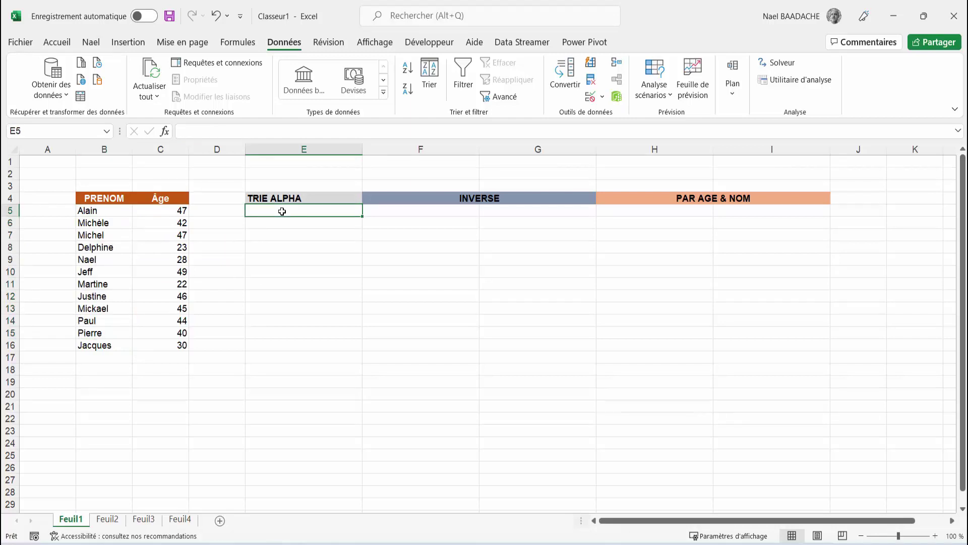
type("=trier")
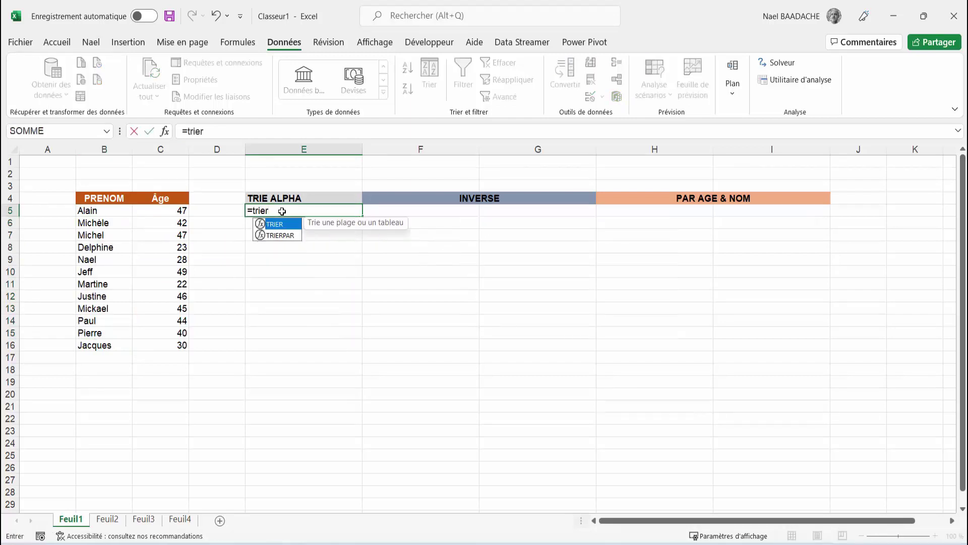
double_click(280, 236)
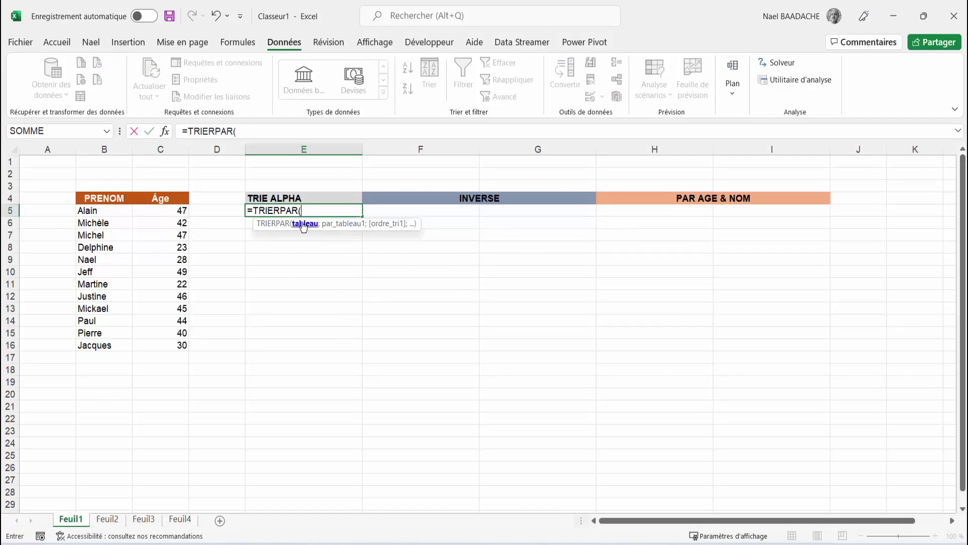
left_click_drag(101, 215, 96, 347)
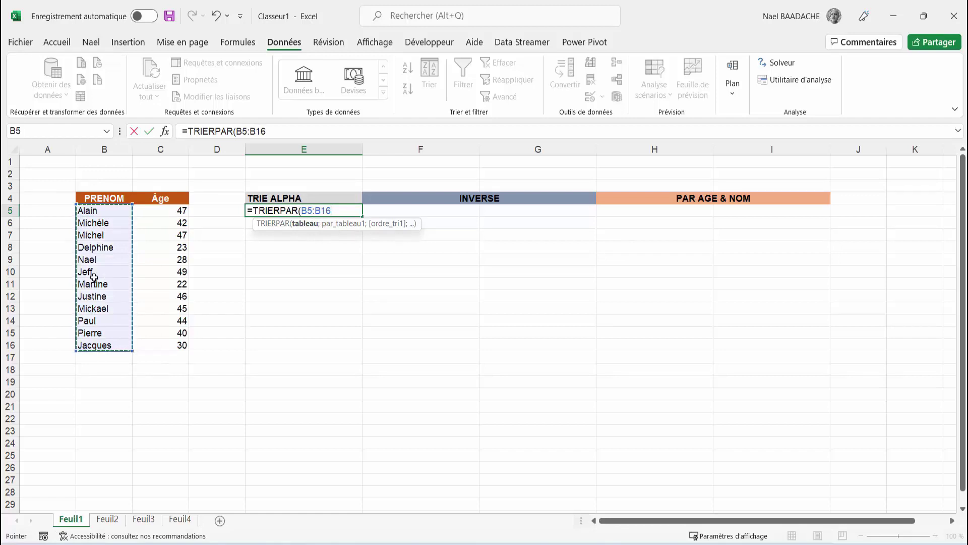
type(";")
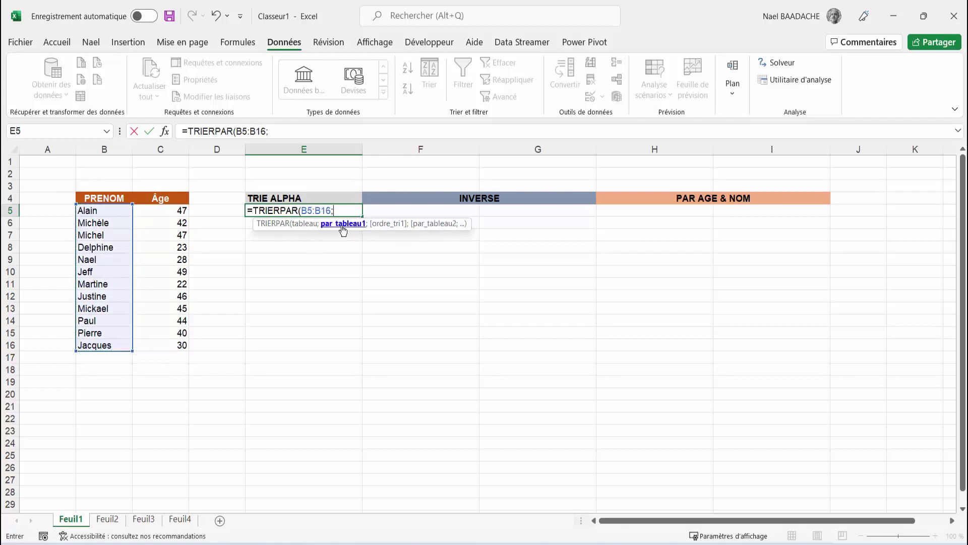
left_click(103, 211)
left_click_drag(104, 224, 102, 347)
type(")")
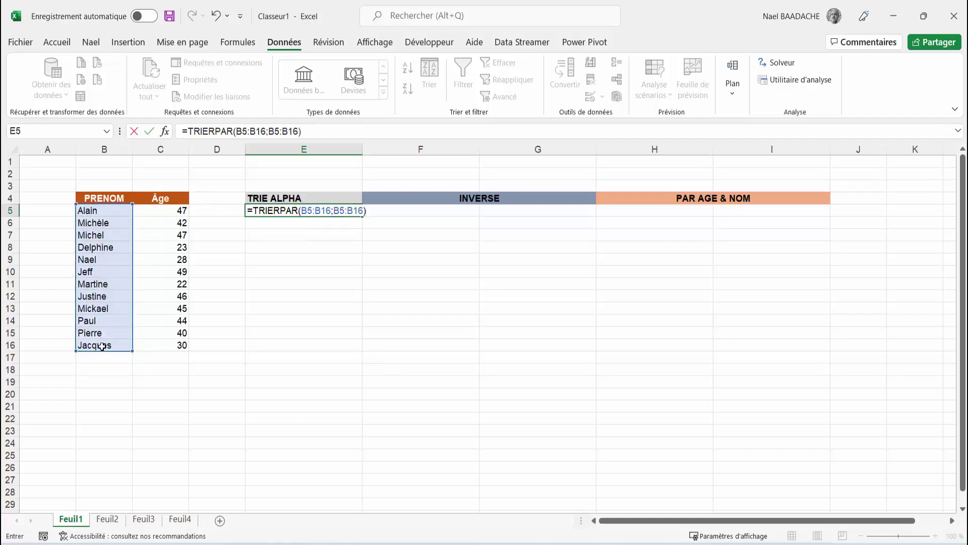
key("Return")
left_click(265, 307)
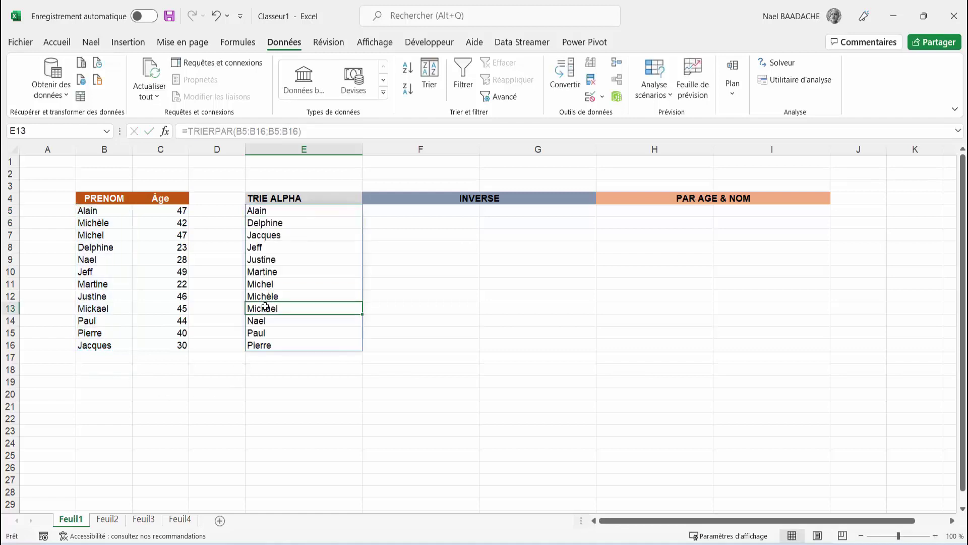
left_click(280, 212)
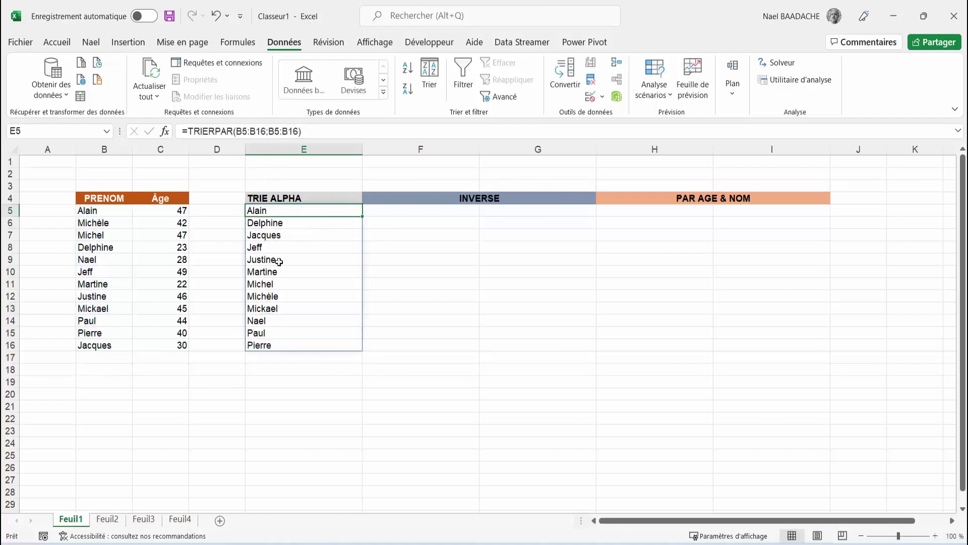
left_click(437, 212)
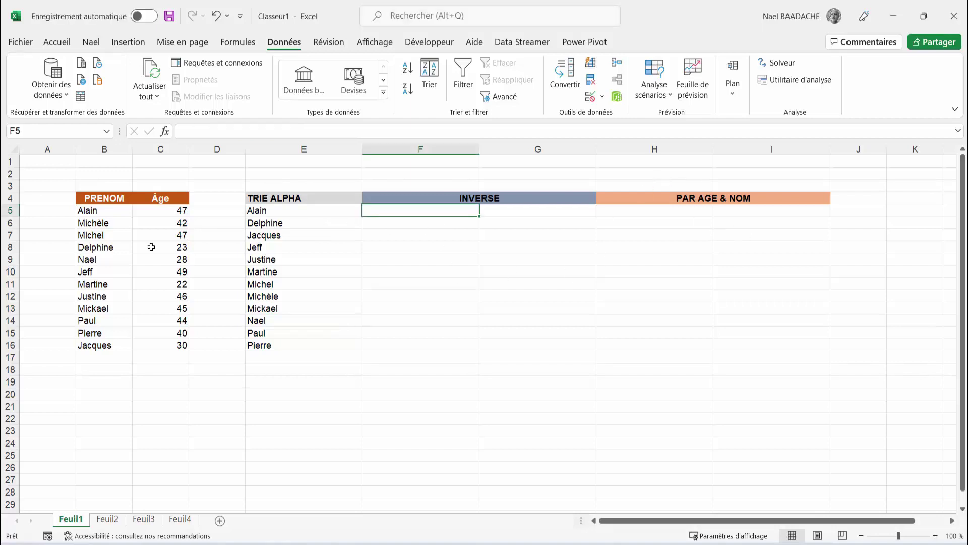
left_click_drag(106, 210, 112, 341)
left_click(113, 210)
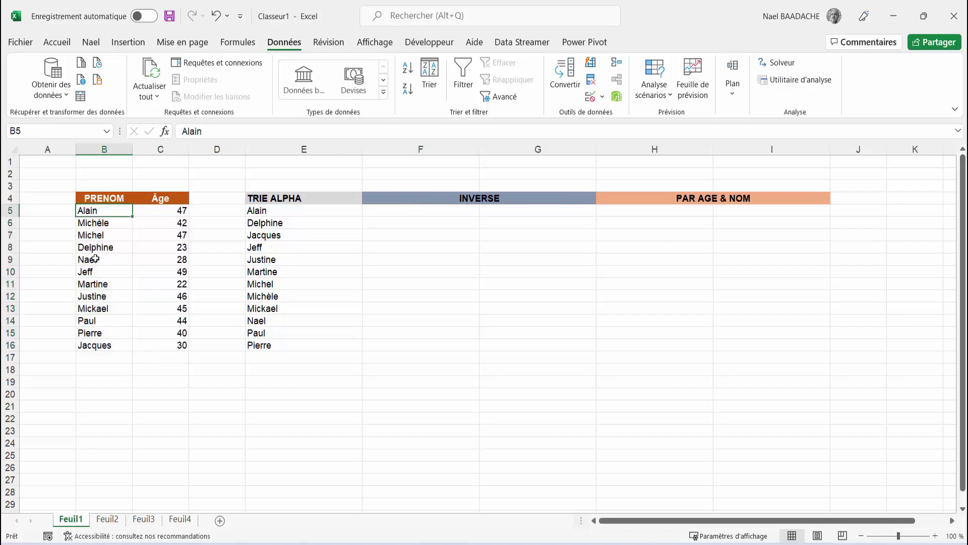
left_click(92, 343)
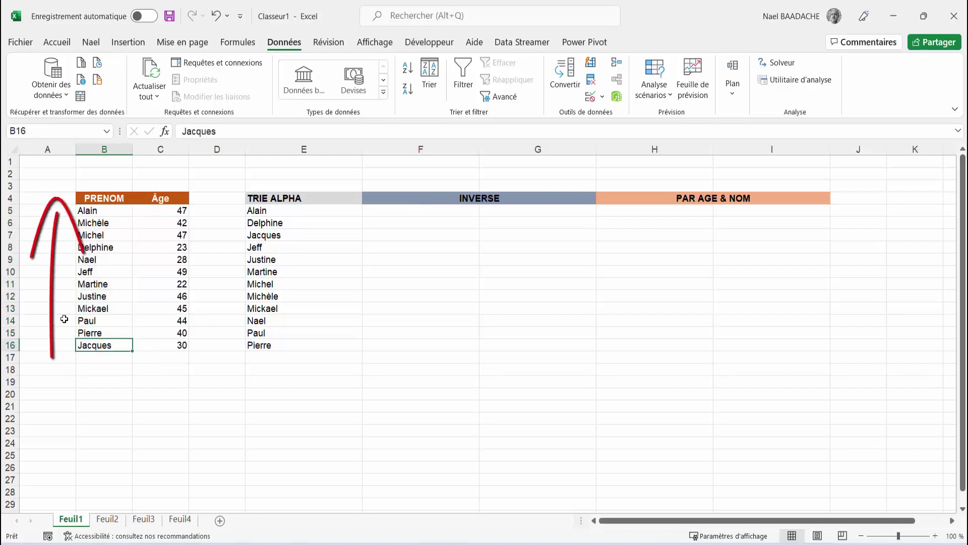
Step: Start an INDEX formula in F5 under INVERSE with the absolute range $B$5:$B$16 as its array
left_click(435, 214)
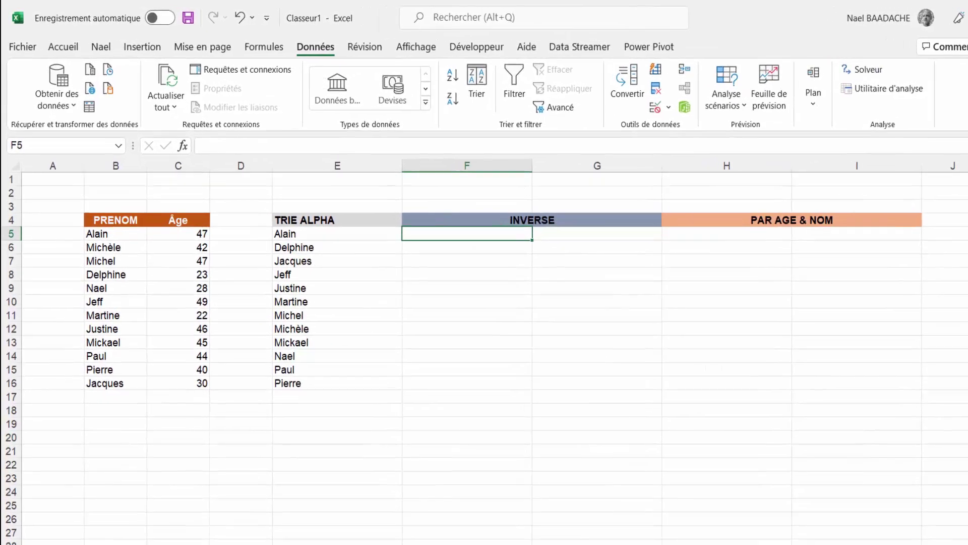
left_click(501, 241)
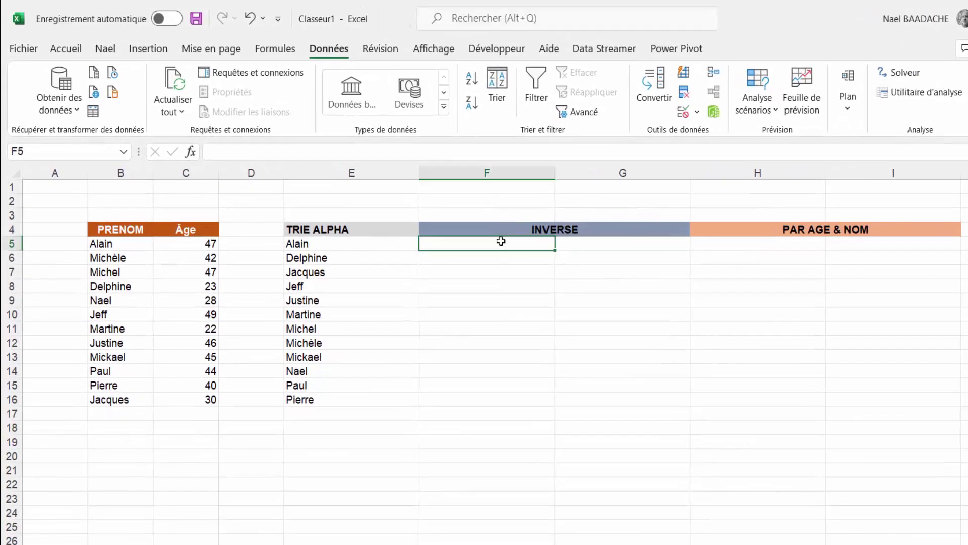
type("=index(")
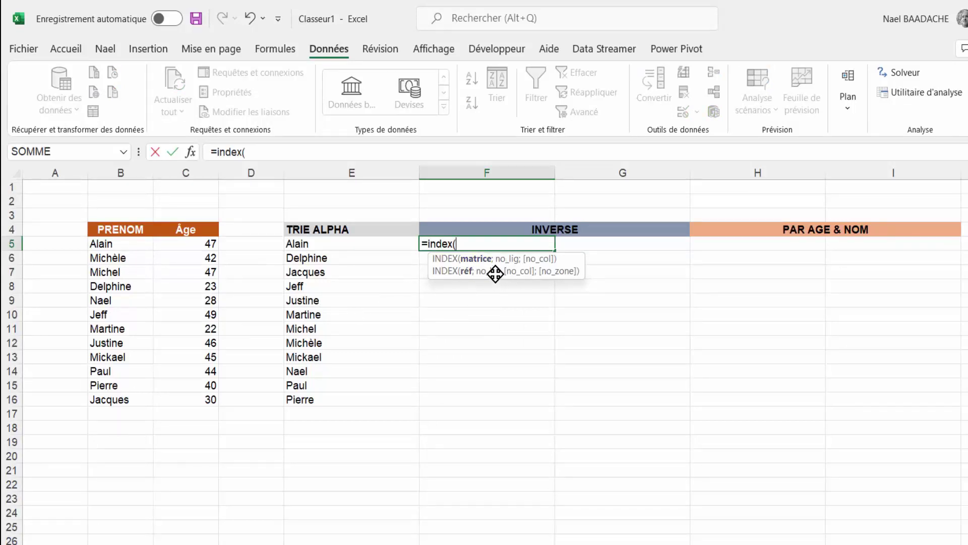
left_click(124, 246)
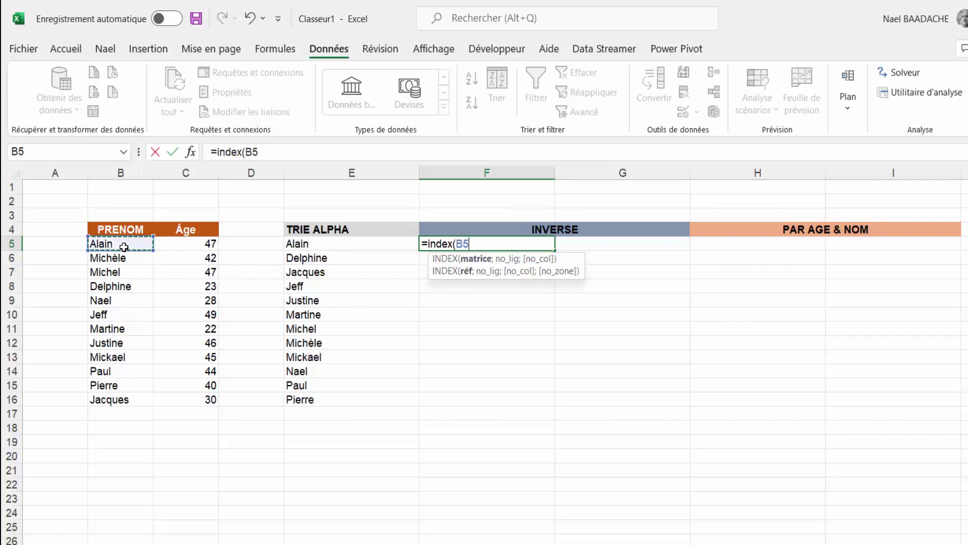
left_click_drag(123, 246, 122, 400)
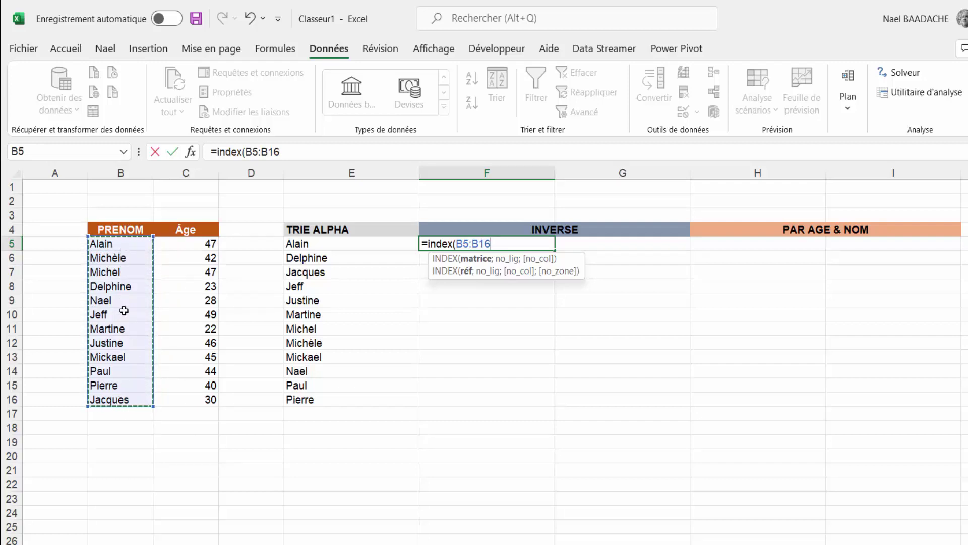
key("F4")
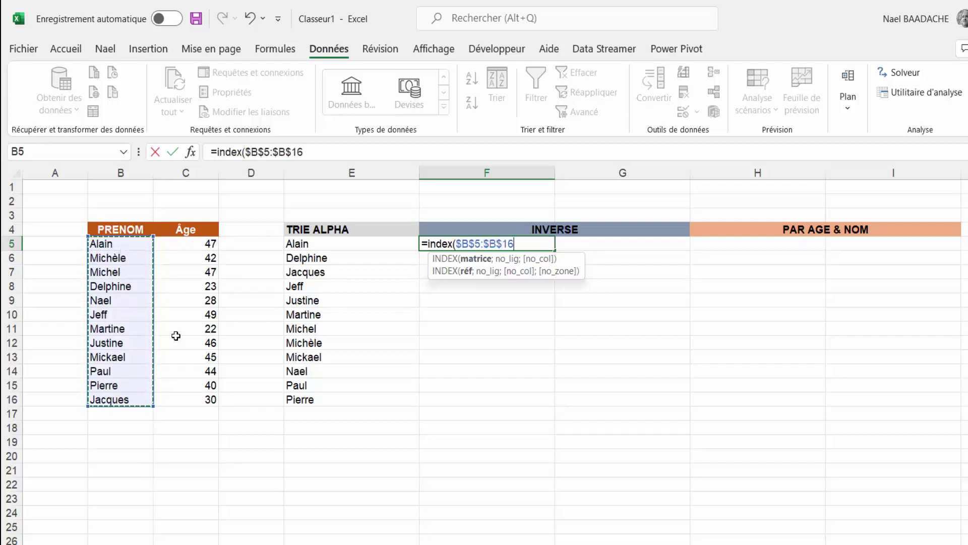
type(";")
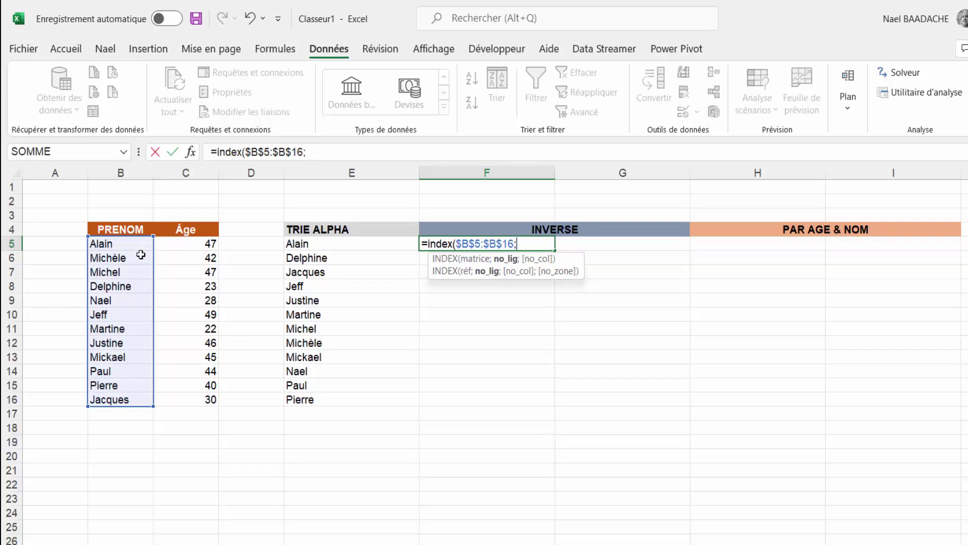
Step: Add LIGNES(B5:$B$16 as the row number argument of the F5 formula, locking only the end of the range
type("lignes")
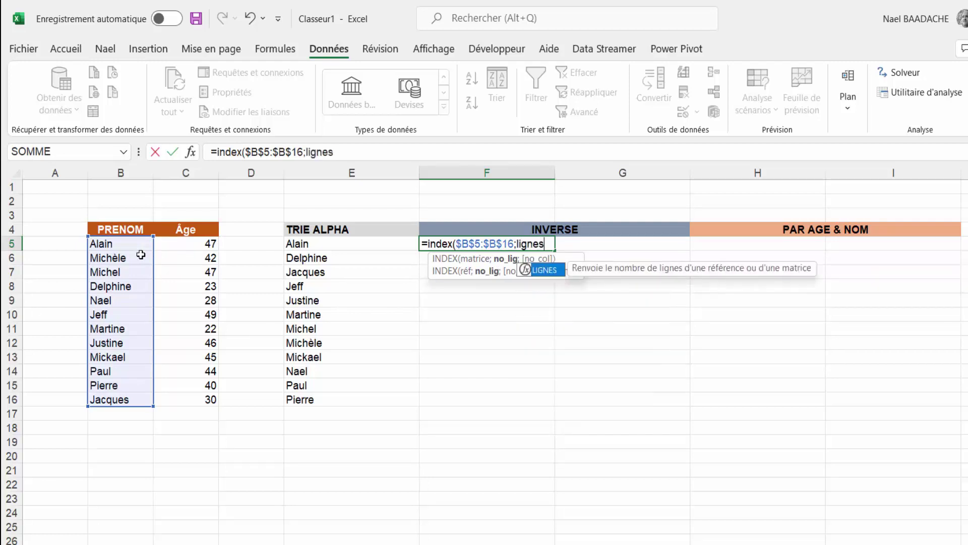
type("(")
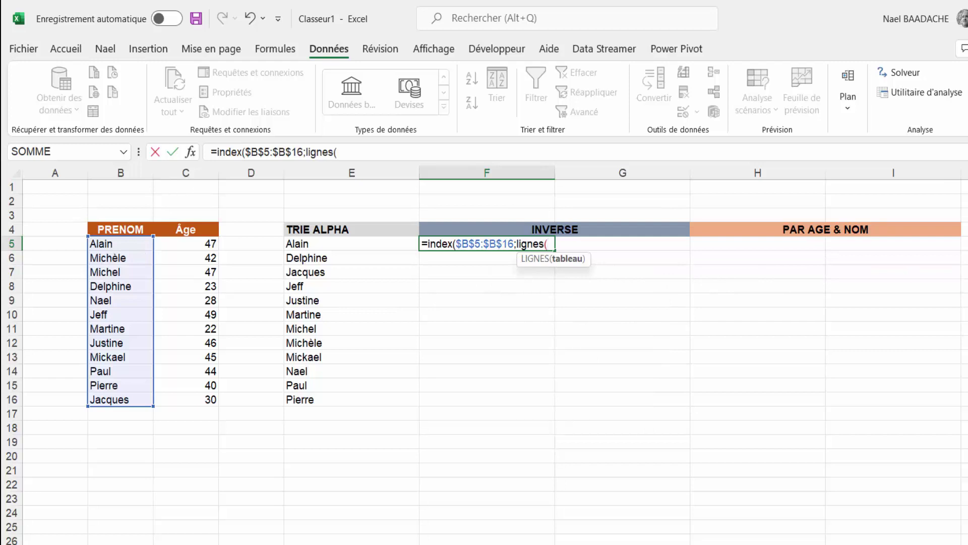
left_click(565, 243)
left_click(124, 243)
left_click_drag(124, 244, 128, 401)
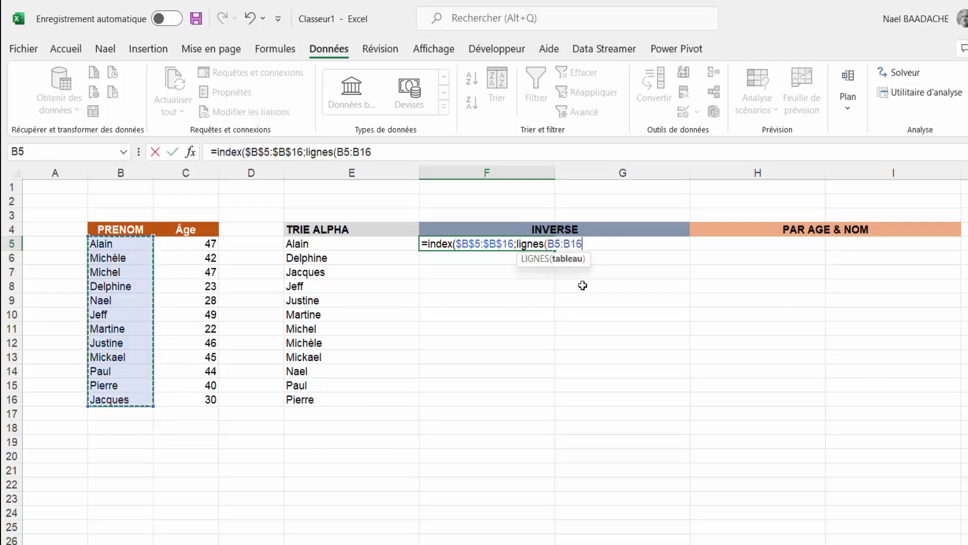
left_click(577, 245)
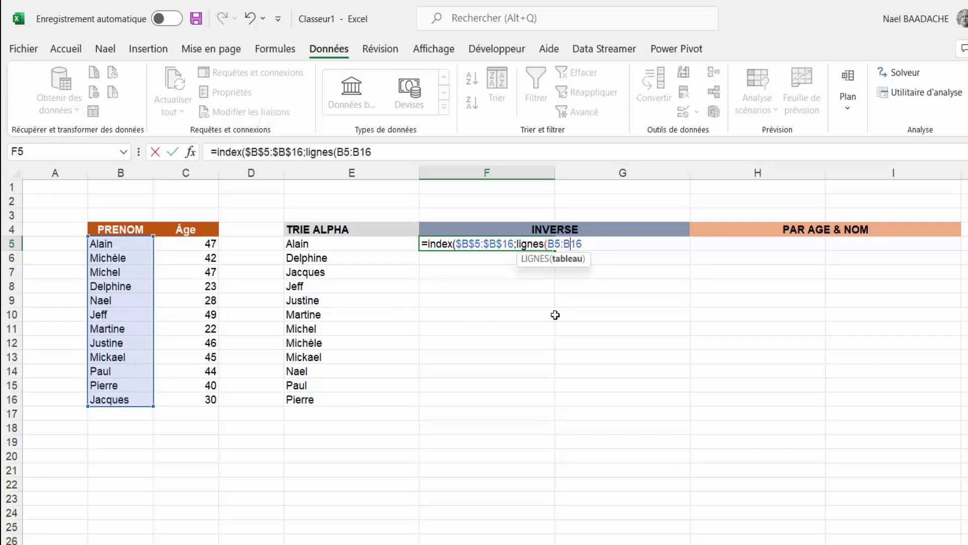
key("F4")
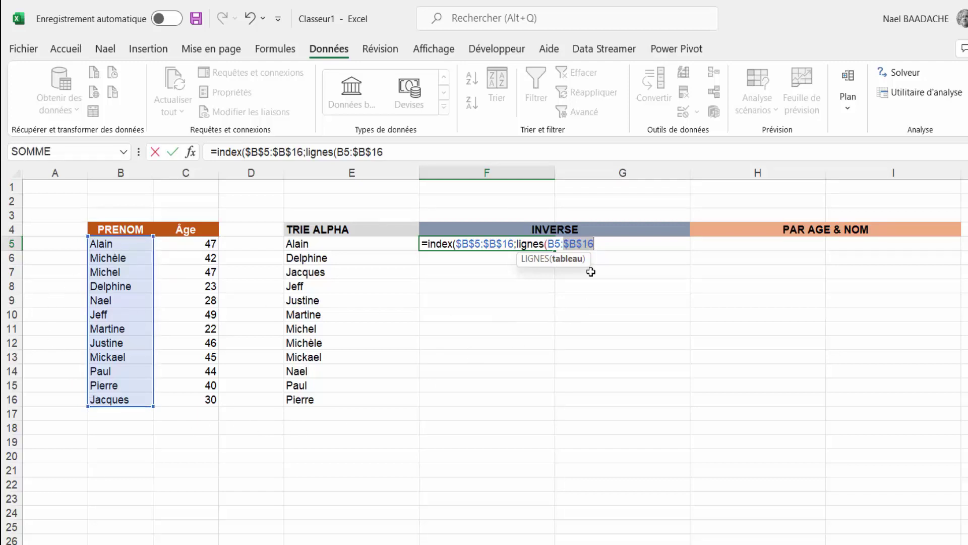
left_click(597, 247)
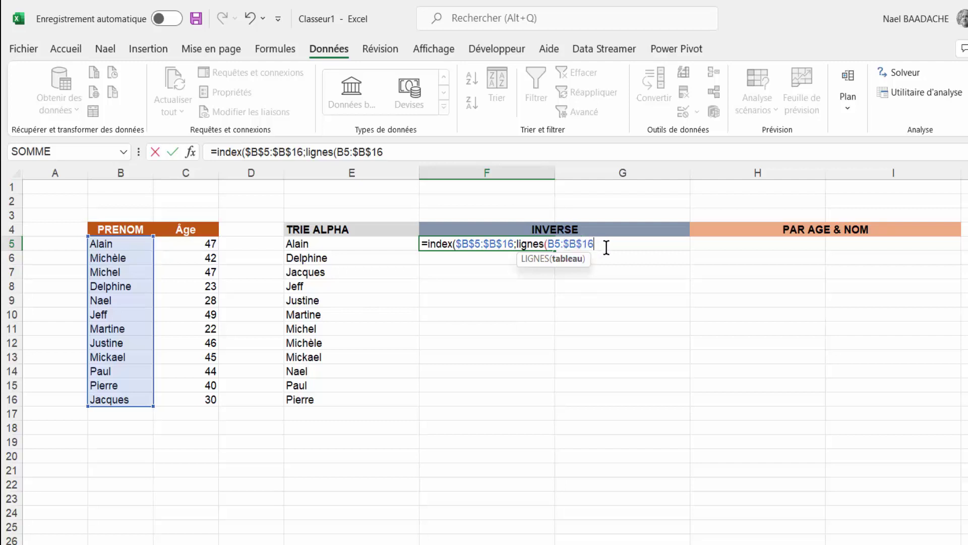
Step: Complete the F5 formula as =INDEX($B$5:$B$16;LIGNES(B5:$B$16)) and fill it down to F16
type(")")
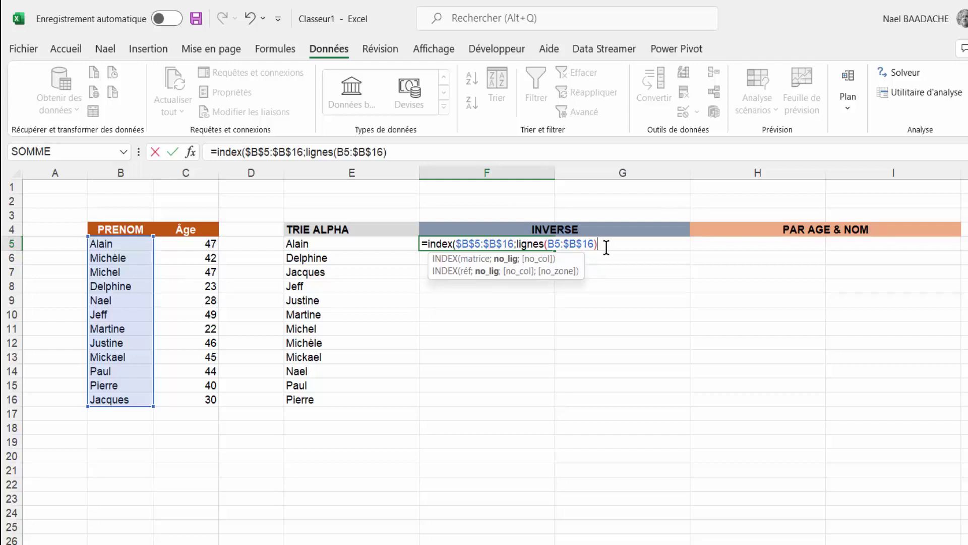
type(")")
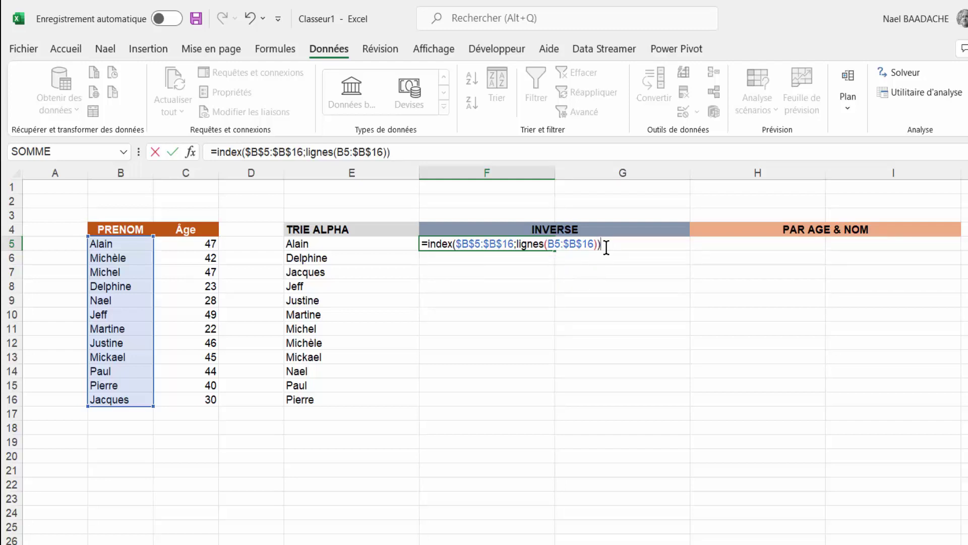
key("Return")
left_click(523, 245)
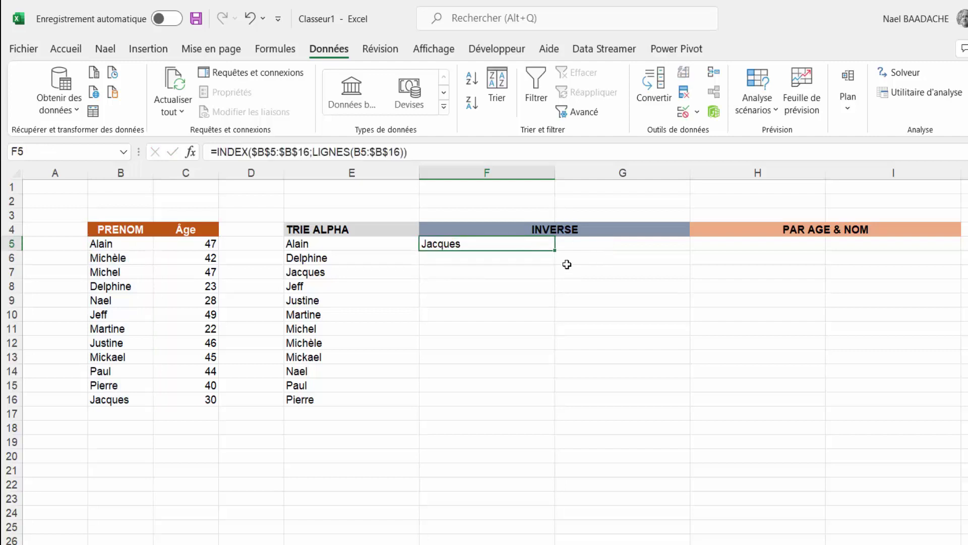
left_click_drag(557, 253, 535, 407)
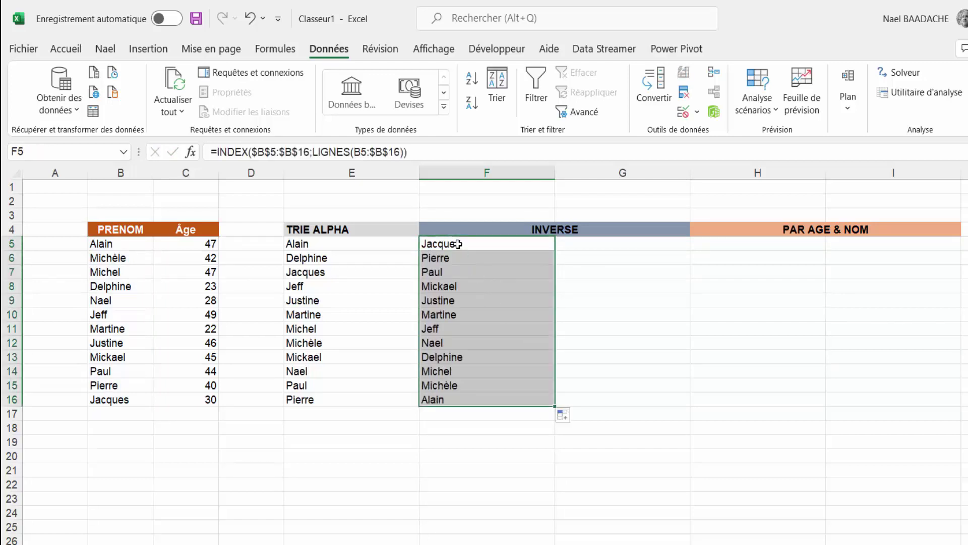
Step: Compare the order of the names under INVERSE with the original PRENOM list and review the formula in F5
left_click(457, 244)
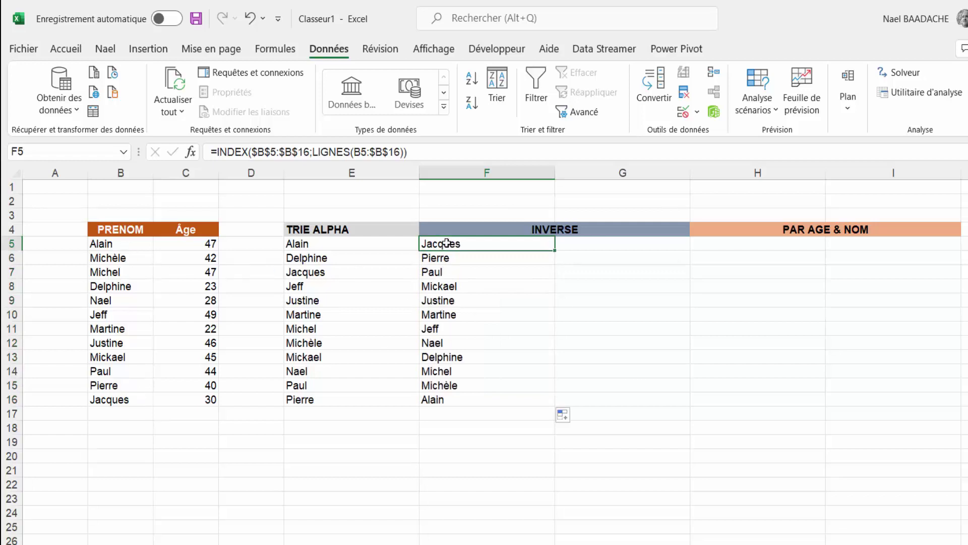
left_click(117, 386)
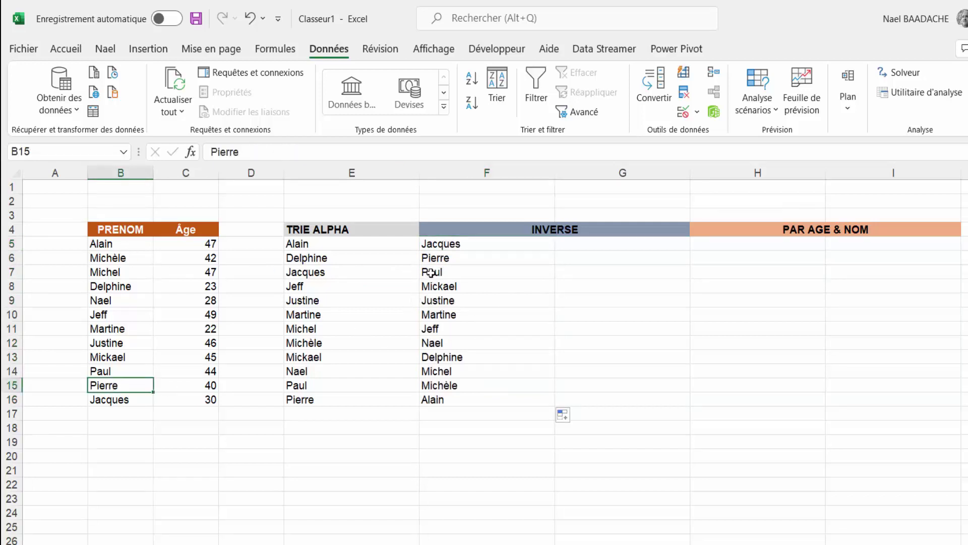
left_click(431, 273)
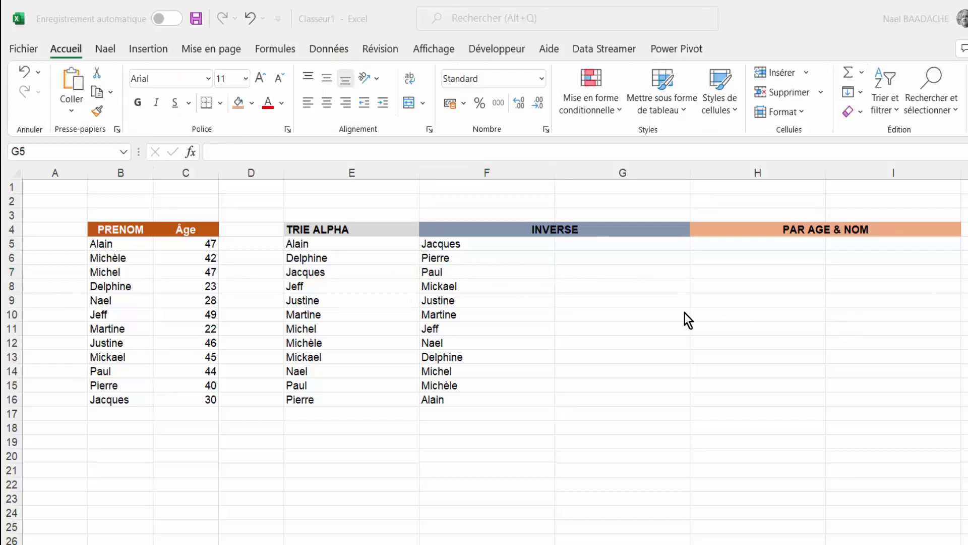
left_click(631, 290)
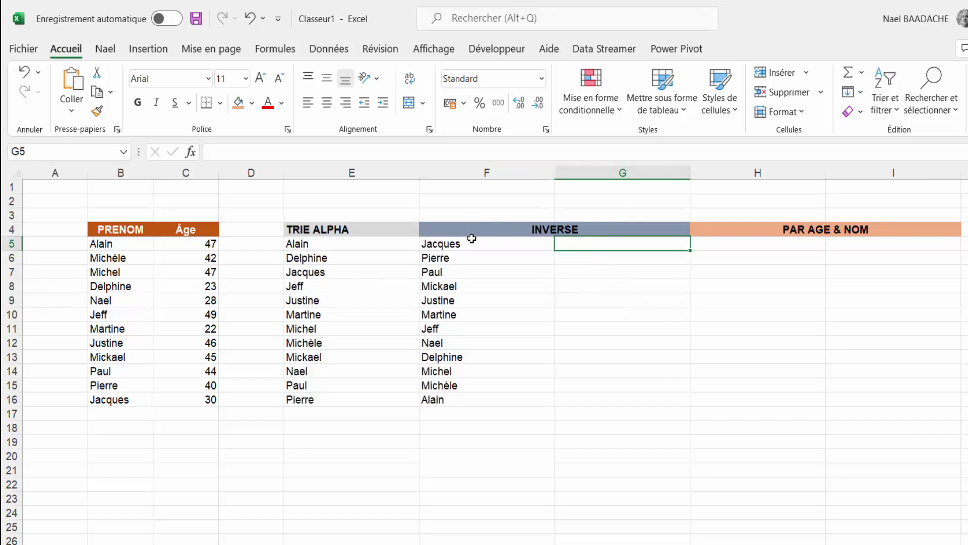
left_click(471, 244)
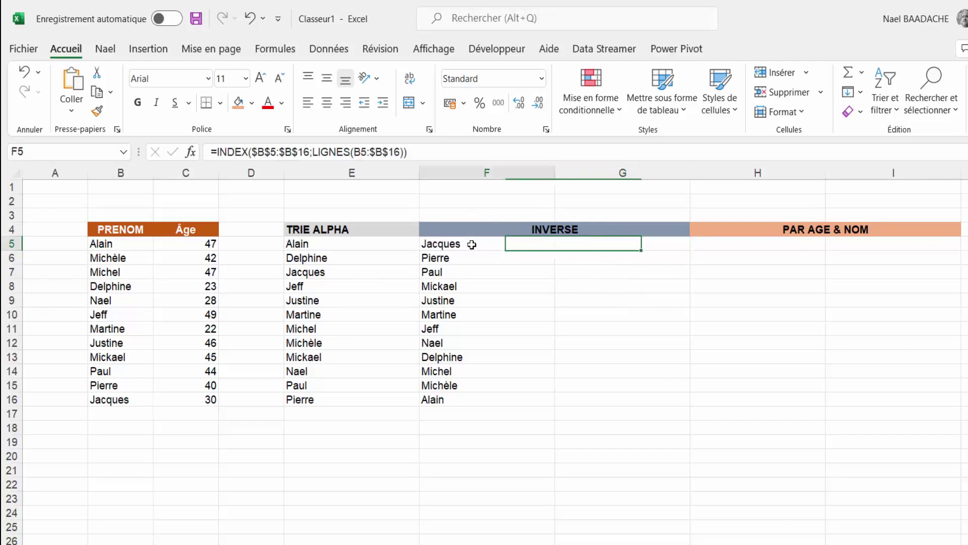
left_click(123, 254)
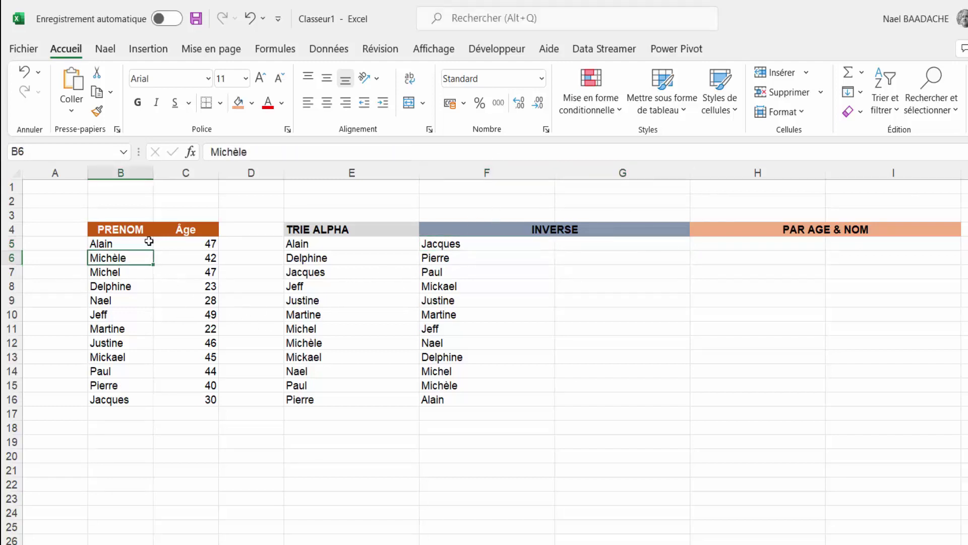
left_click(127, 244)
left_click_drag(125, 297, 127, 401)
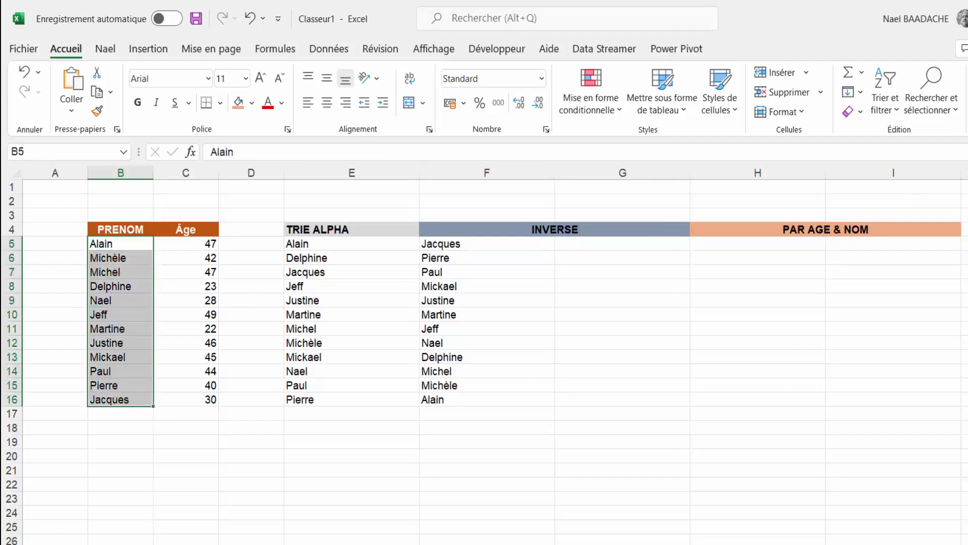
left_click(611, 247)
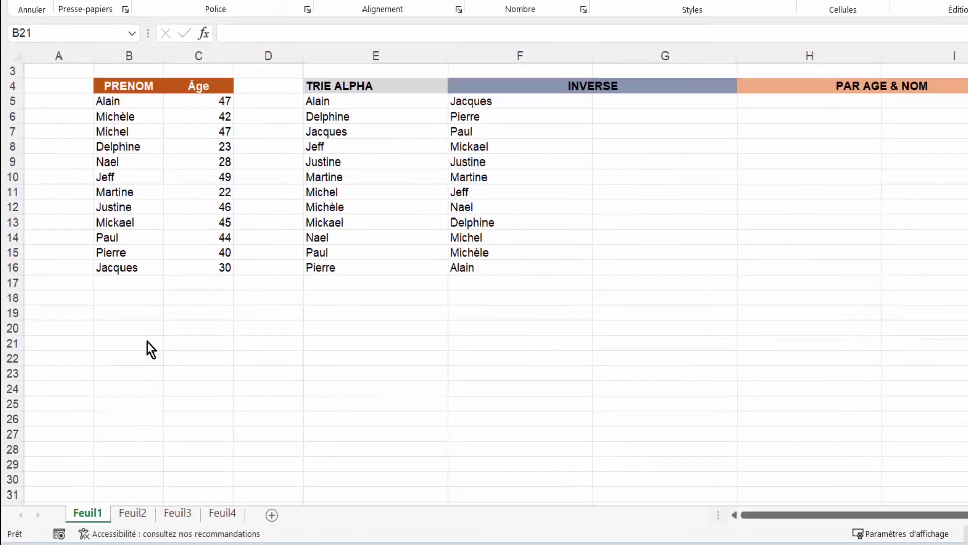
Step: Generate a number sequence of 10 rows and 3 columns by entering =SEQUENCE(10;3) in B21
left_click(144, 363)
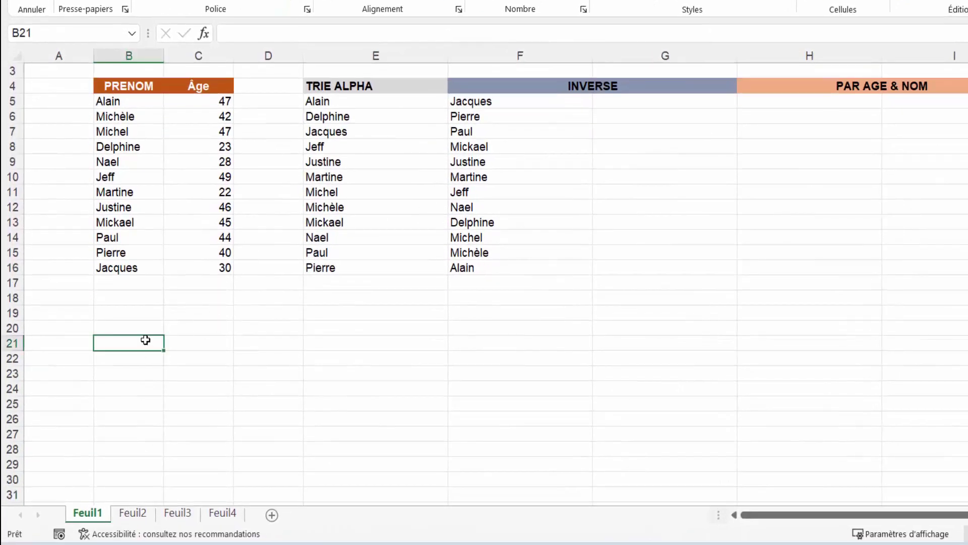
type("=sequ")
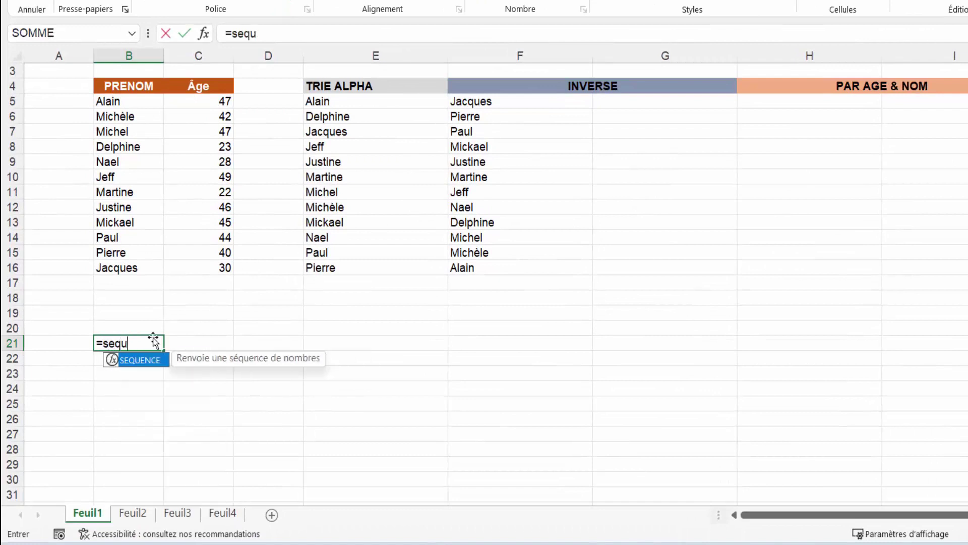
type("ence(")
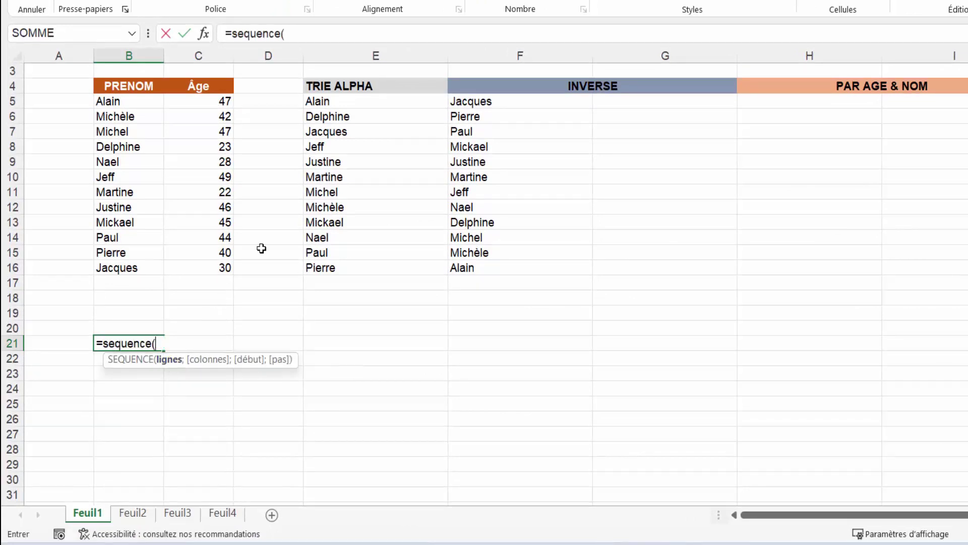
type("10;")
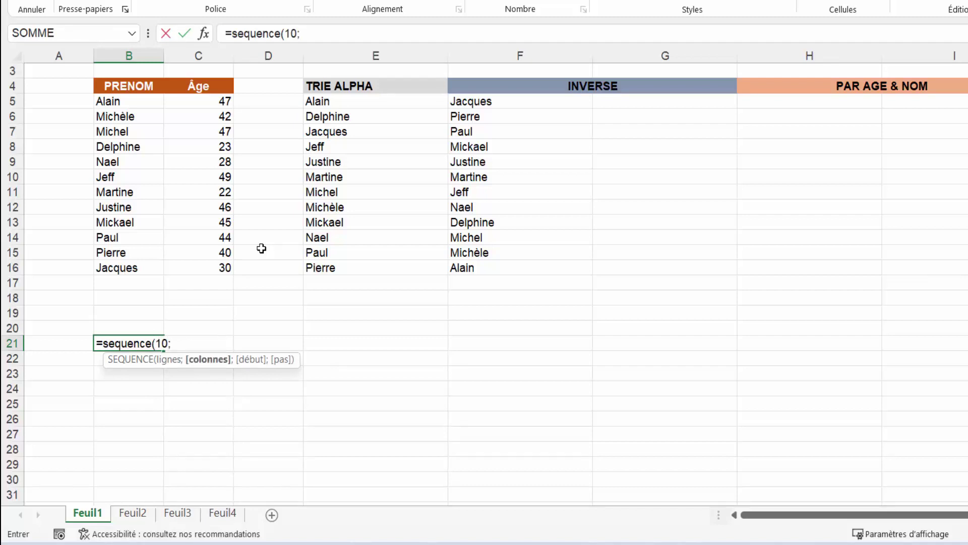
type("3)")
key("Return")
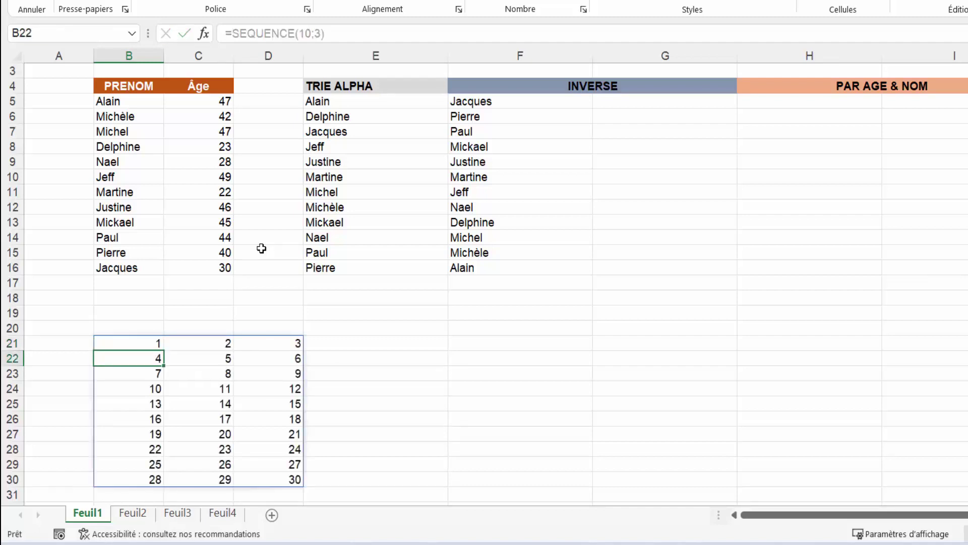
Step: Inspect the first cells of the generated number sequence and clear the range B21:D30
left_click(145, 343)
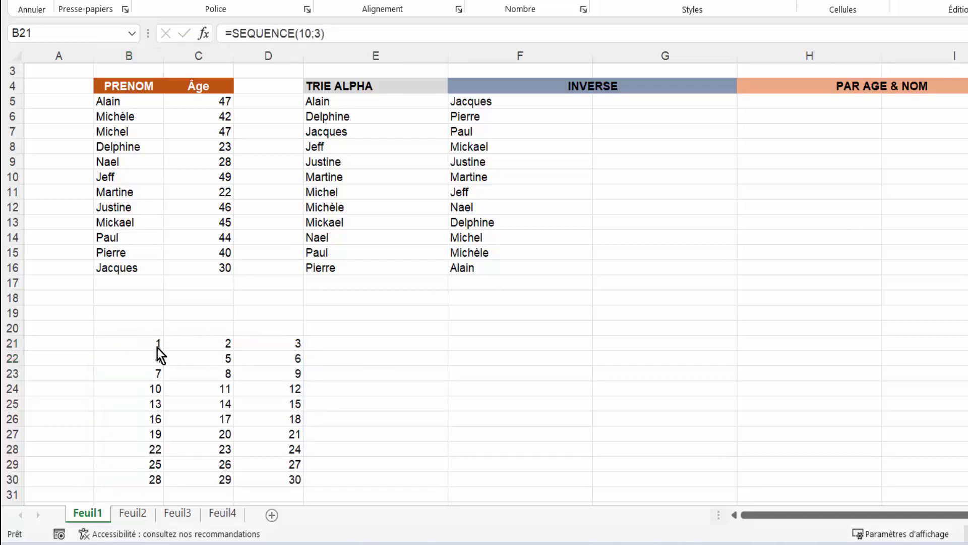
left_click(151, 343)
left_click(206, 346)
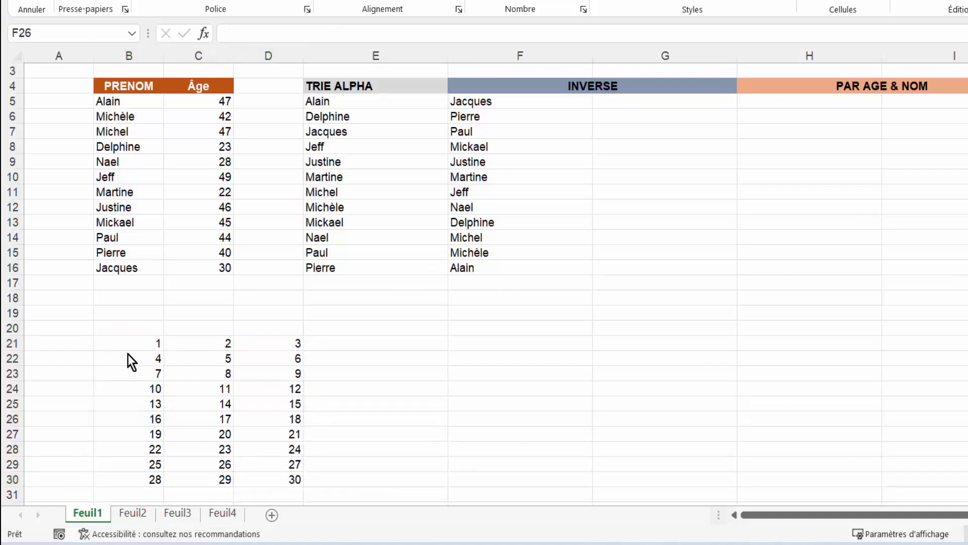
left_click_drag(141, 347, 263, 482)
key("Delete")
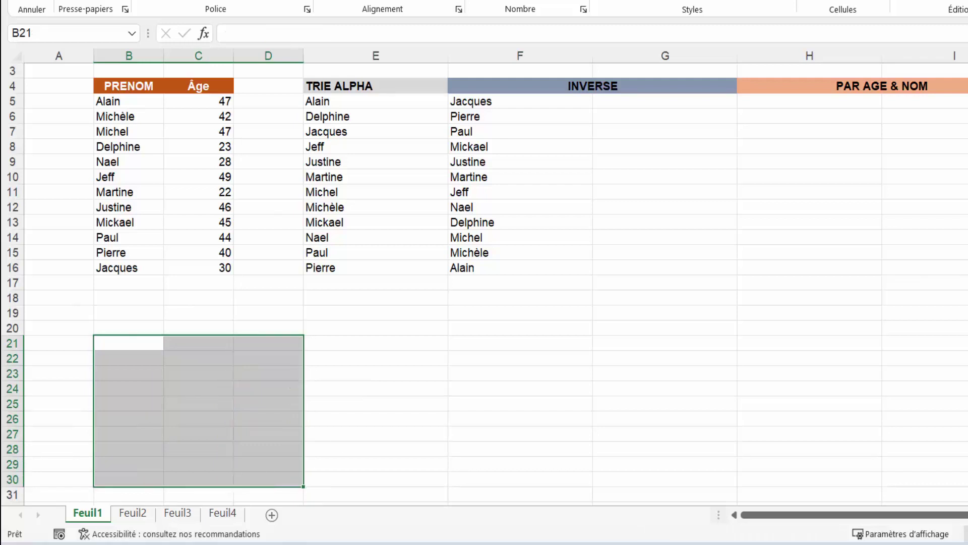
Step: Generate a number sequence of 10 rows and 3 columns with a step of 5 by entering =SEQUENCE(10;3;;5) in B21
left_click(141, 339)
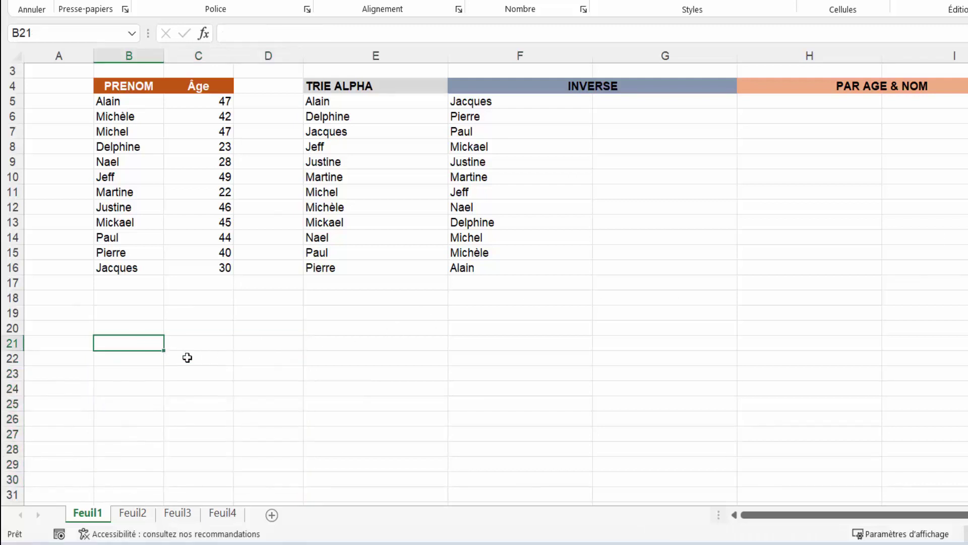
type("=sequence")
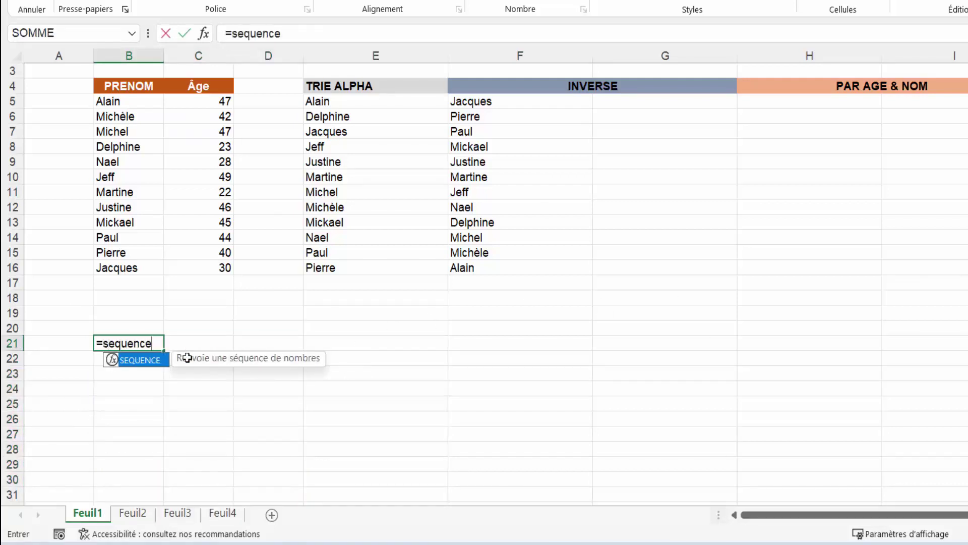
type("(10;")
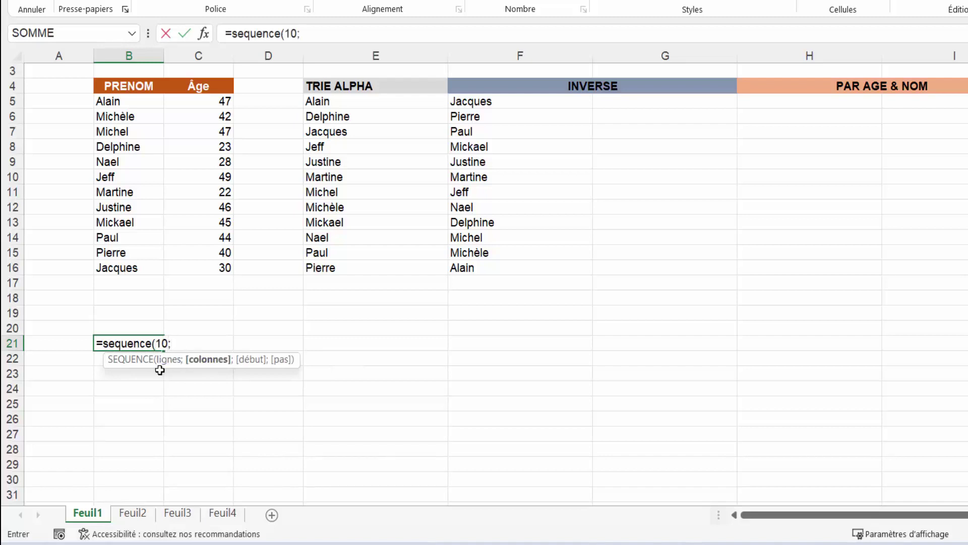
type("3;")
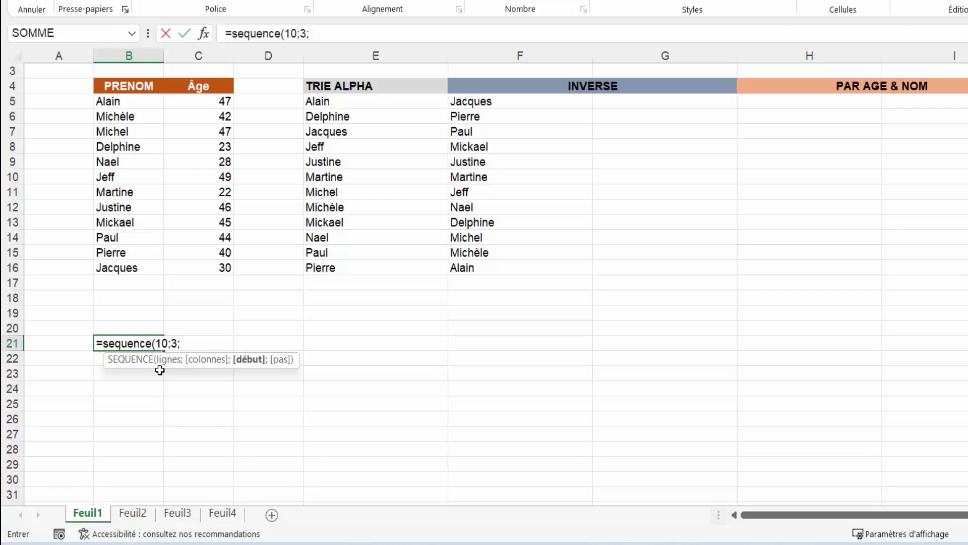
type(";5")
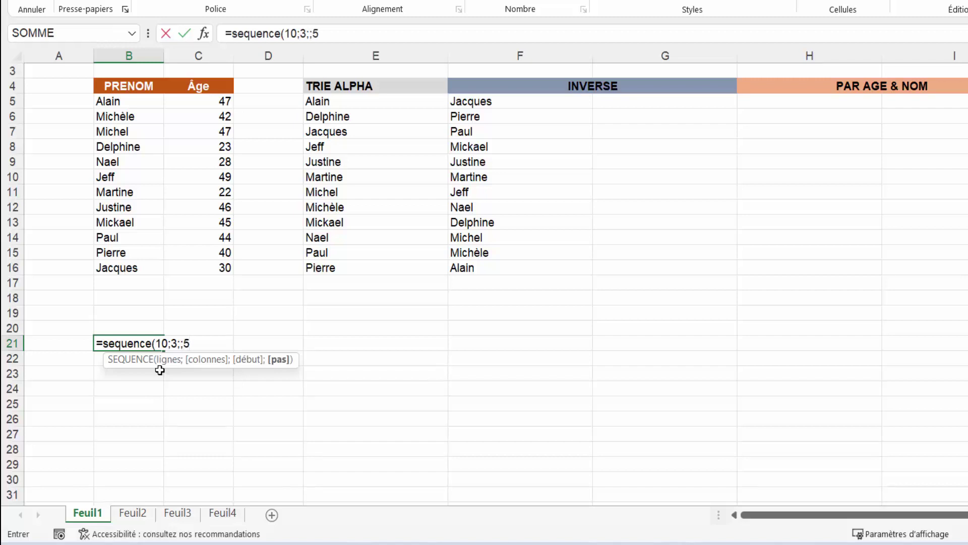
type(")")
key("Return")
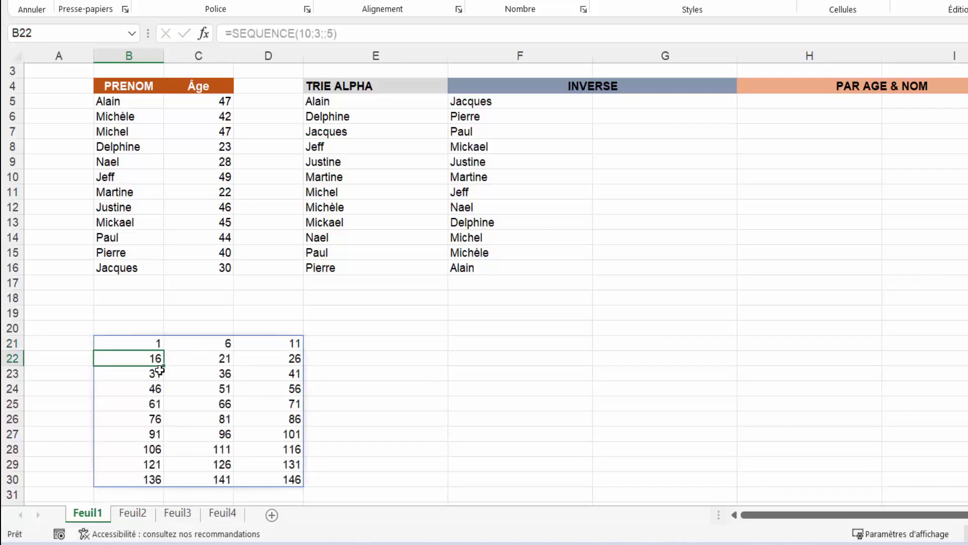
Step: Inspect the first row of the stepped sequence and clear the range B21:D30
left_click(148, 346)
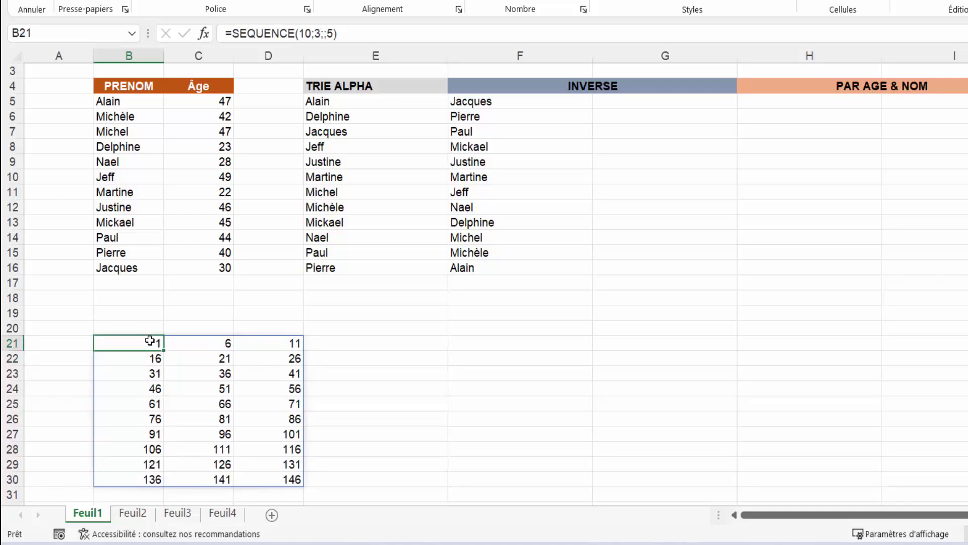
double_click(217, 341)
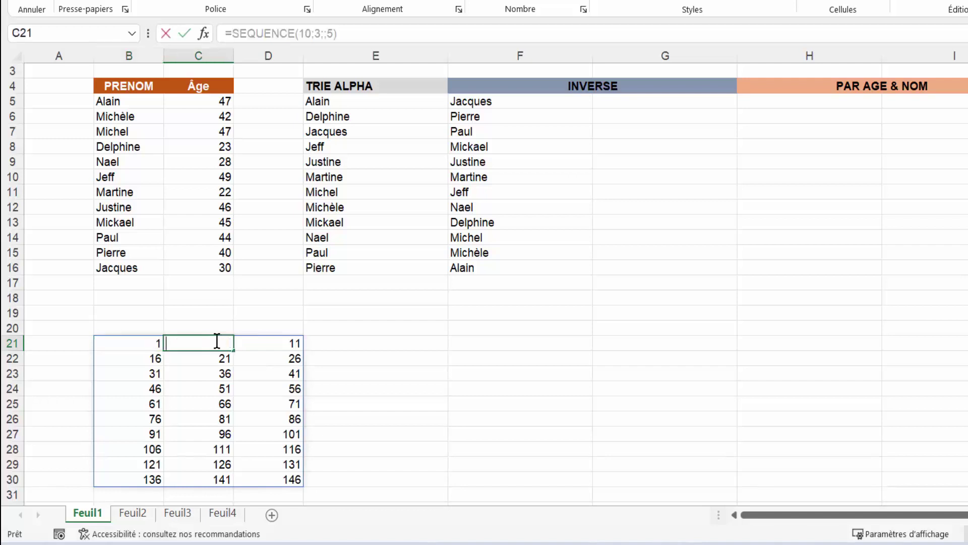
left_click(297, 344)
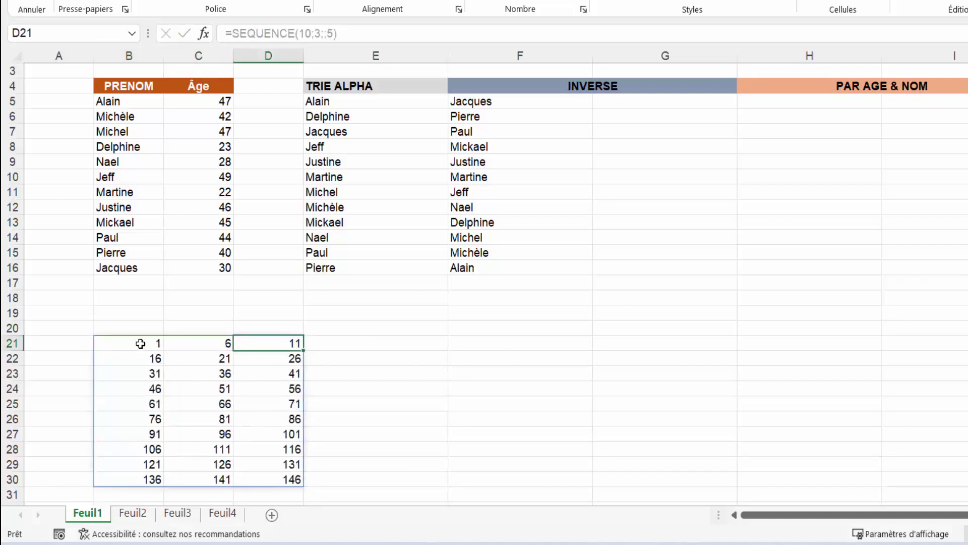
left_click_drag(141, 343, 297, 479)
key("Delete")
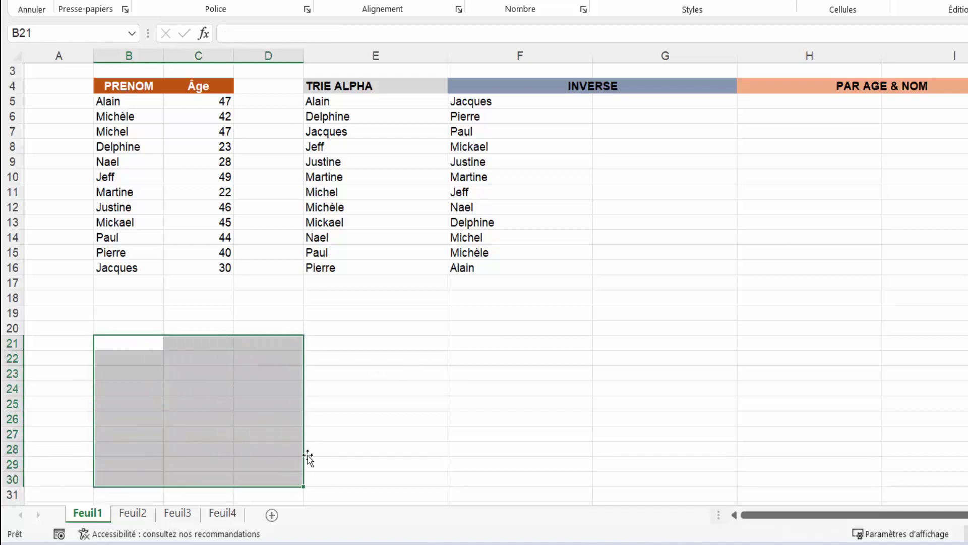
Step: Insert today's date in B21 with the formula =AUJOURDHUI()
left_click(147, 339)
type("=a")
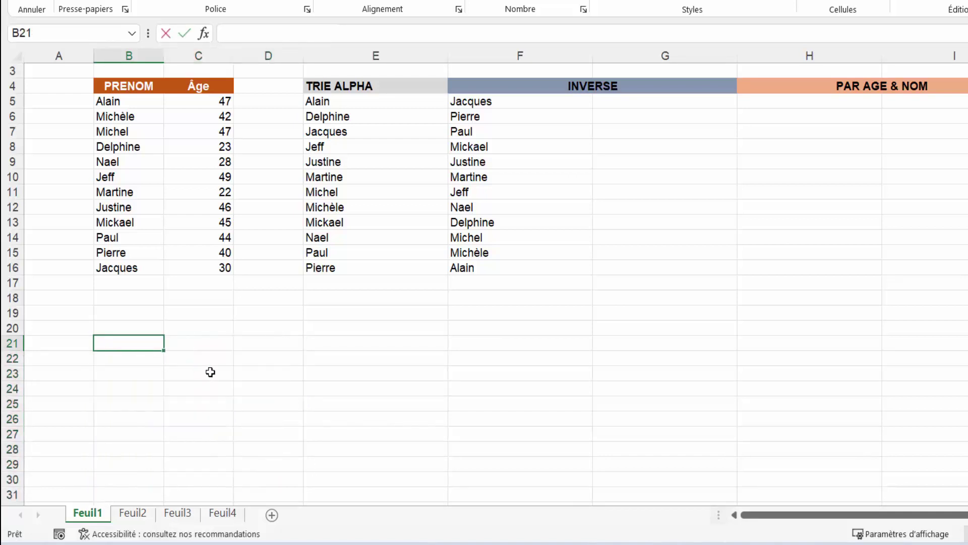
type("uj")
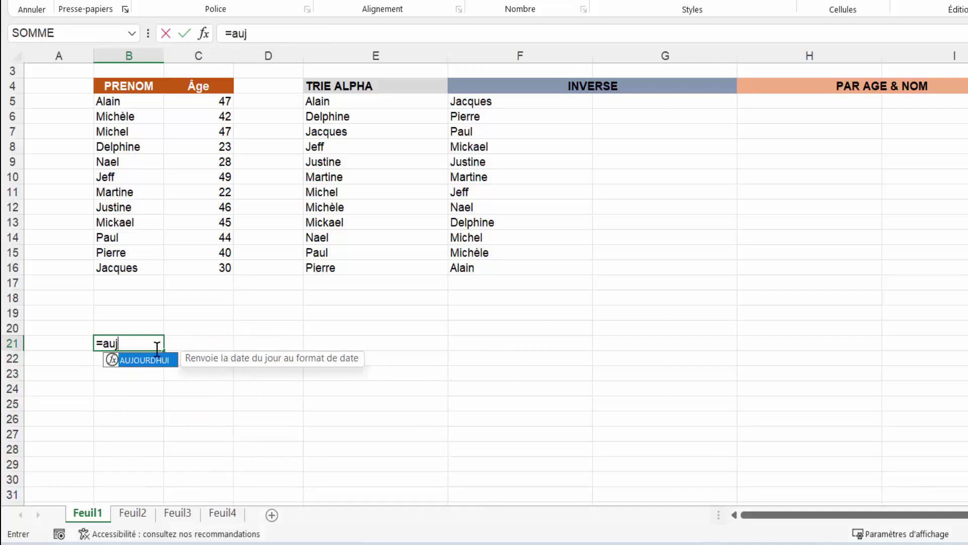
double_click(156, 366)
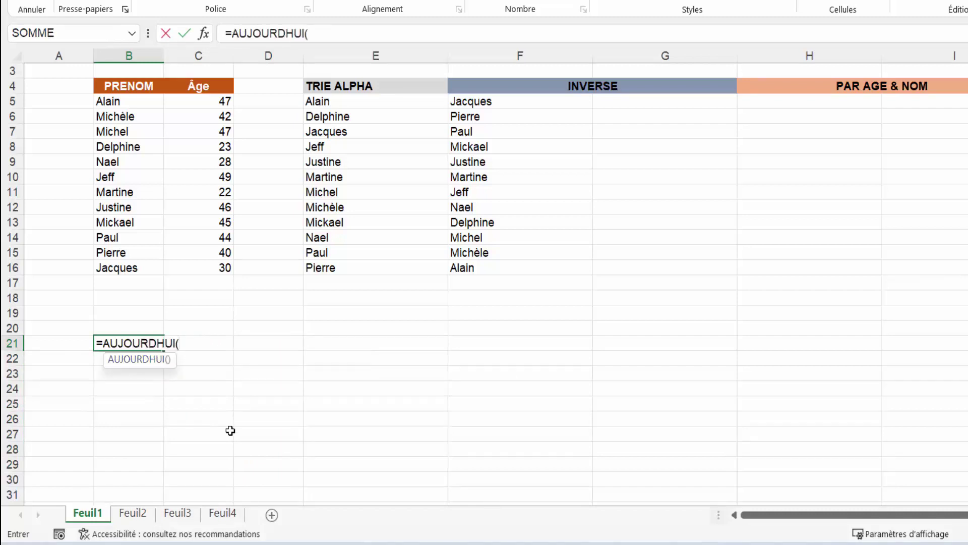
type(")")
key("Return")
Step: Generate a sequence of 7 consecutive days starting today by entering =SEQUENCE(7;;AUJOURDHUI()) in C21
key("Up")
key("Right")
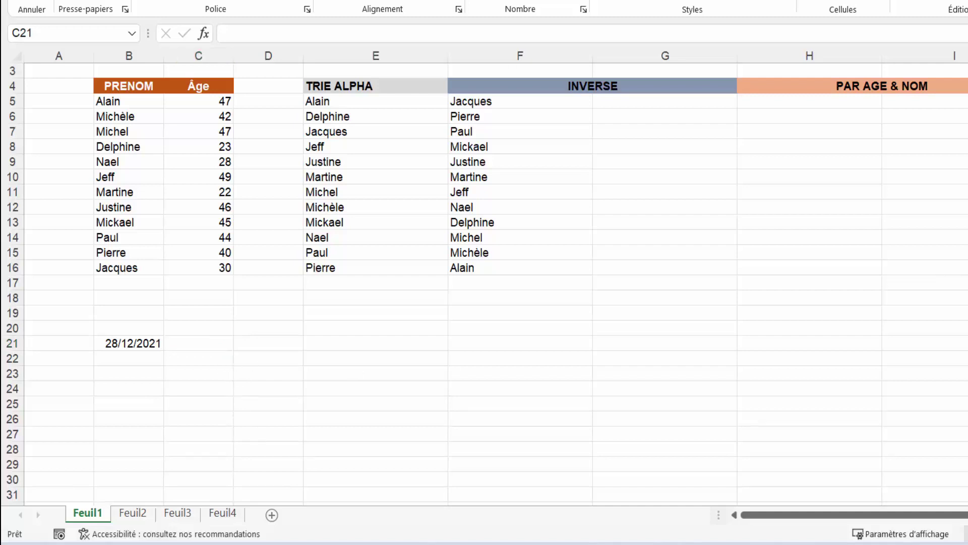
left_click(229, 344)
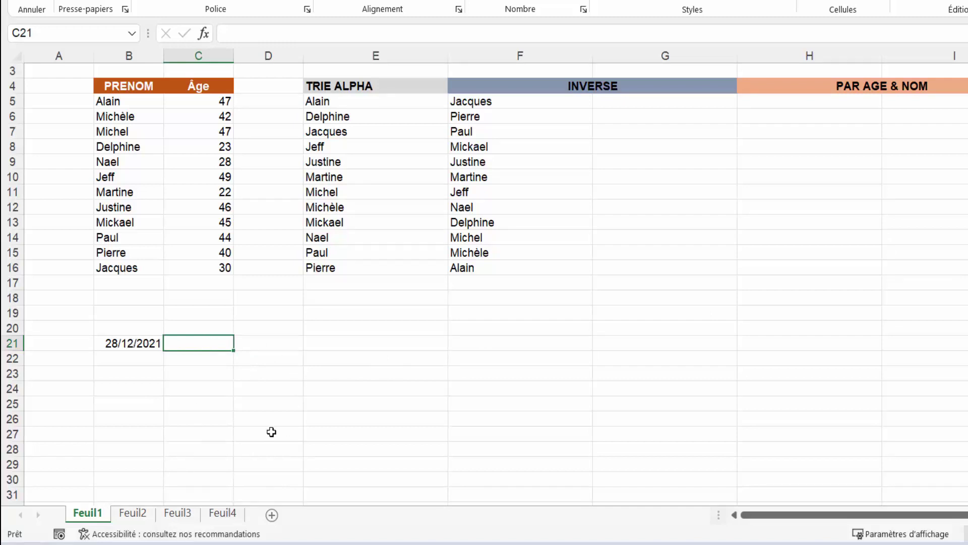
type("=sequenc")
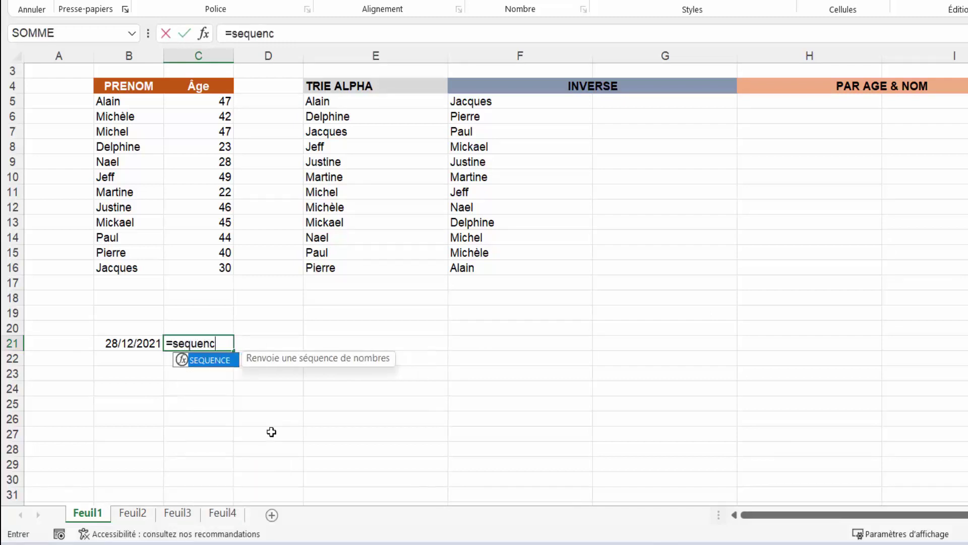
type("e(")
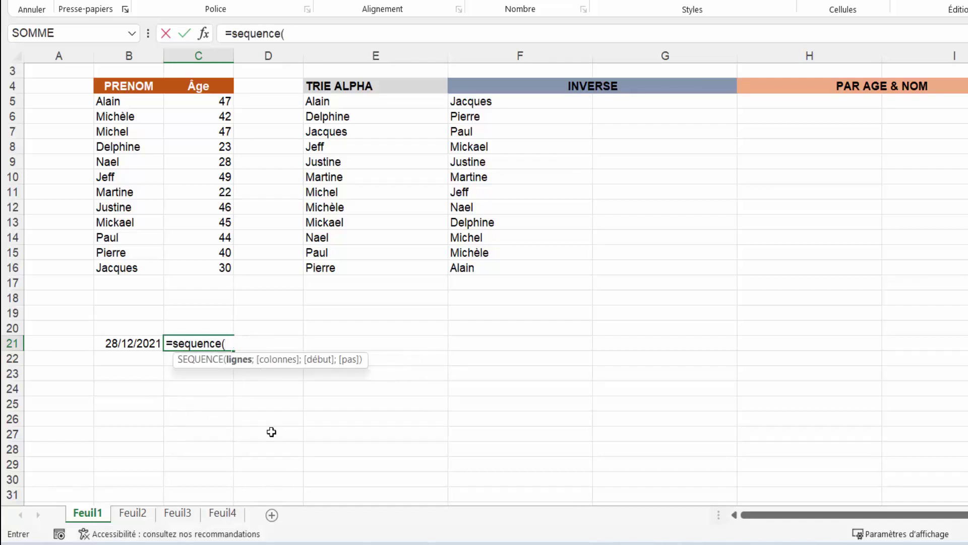
type("7;")
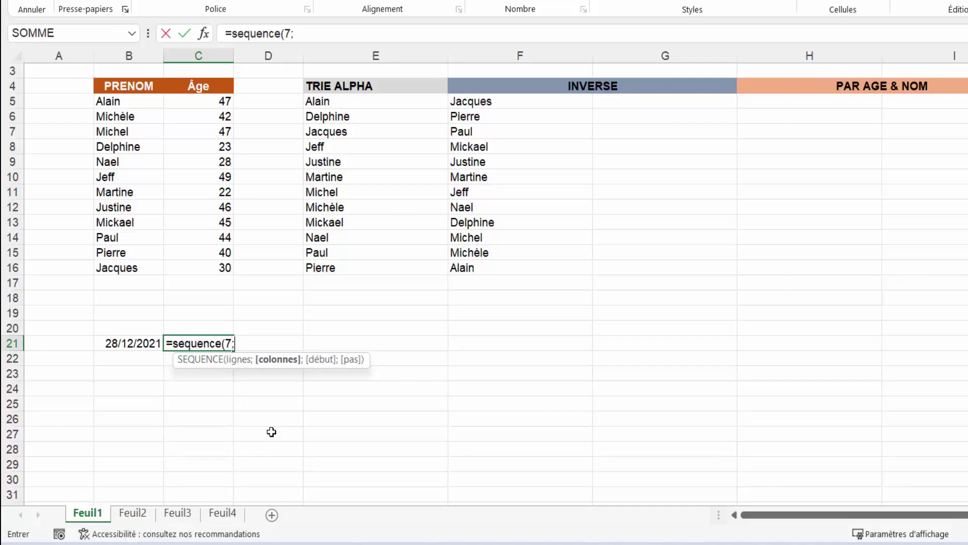
type(";")
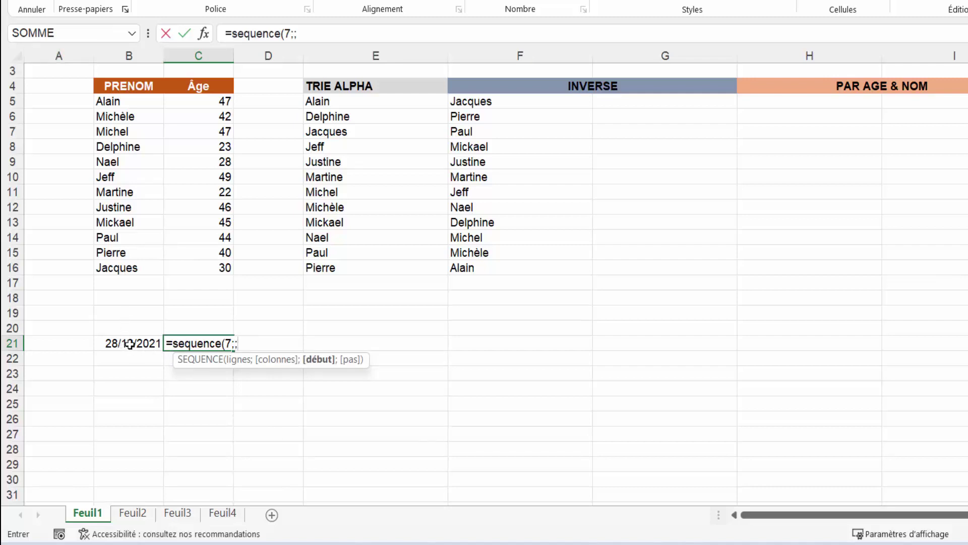
type("auj")
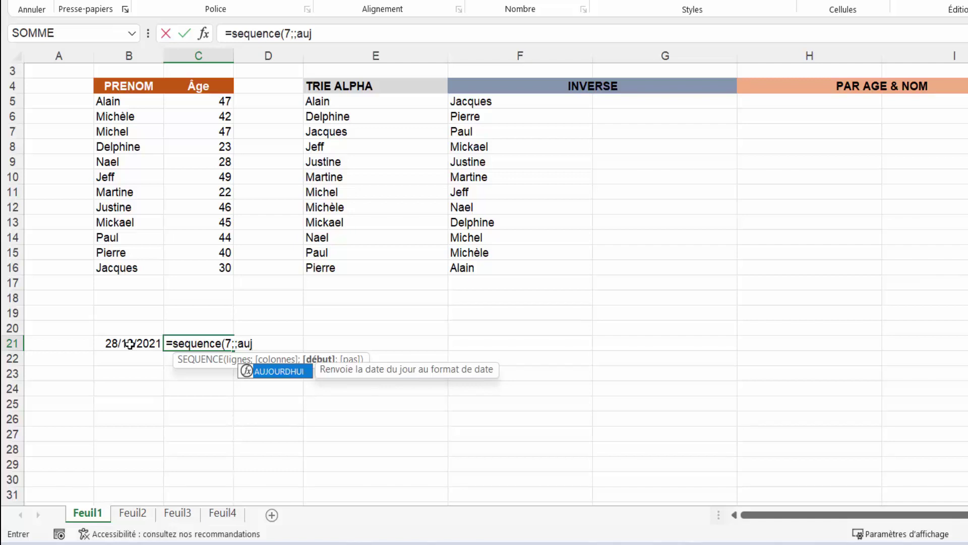
double_click(280, 371)
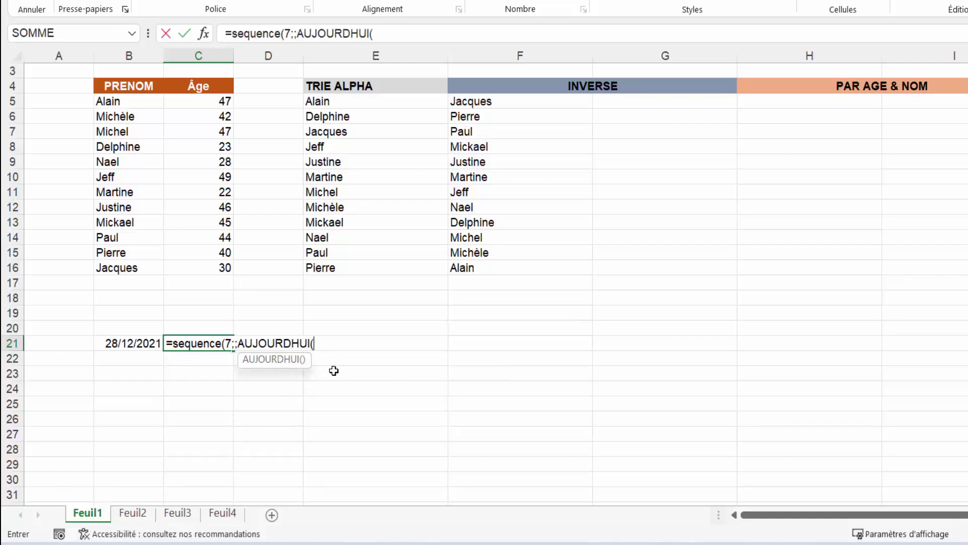
type(")")
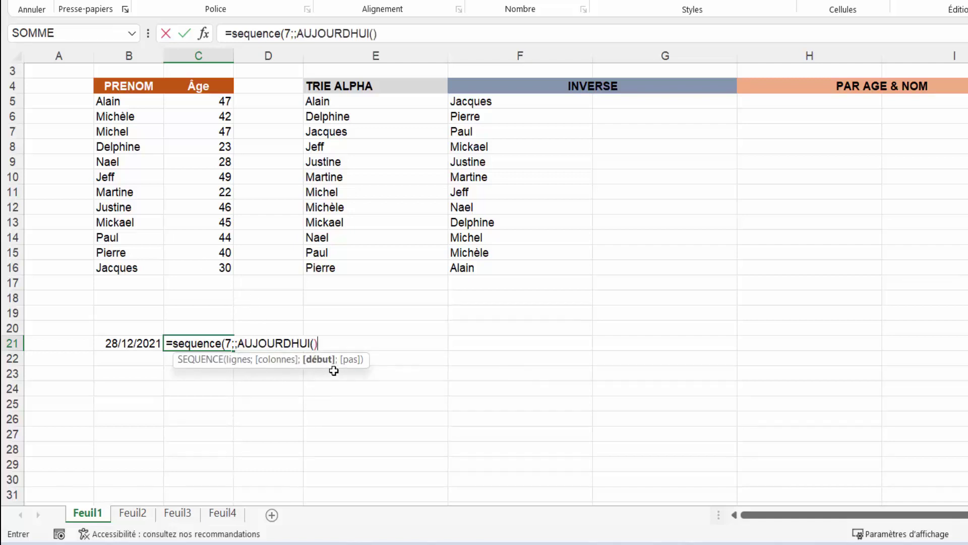
type(")")
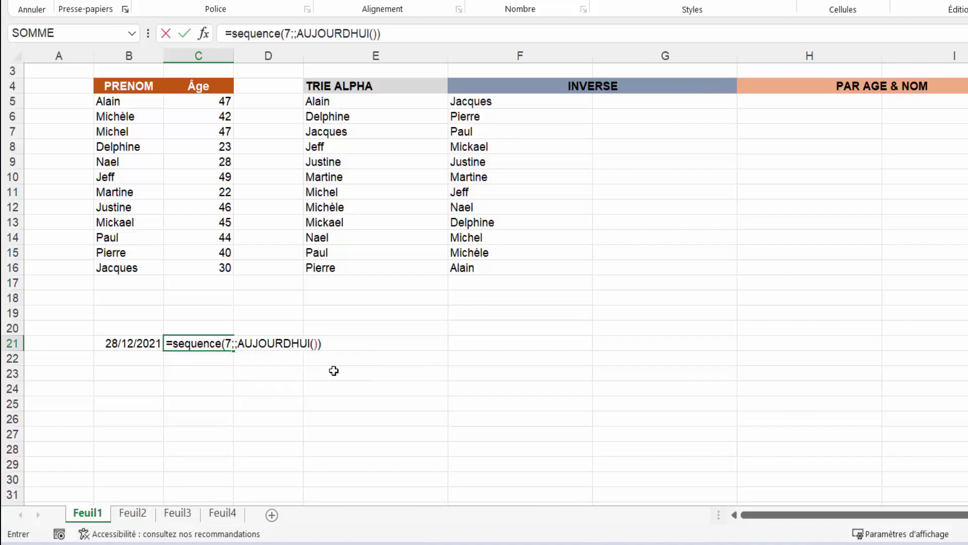
key("Return")
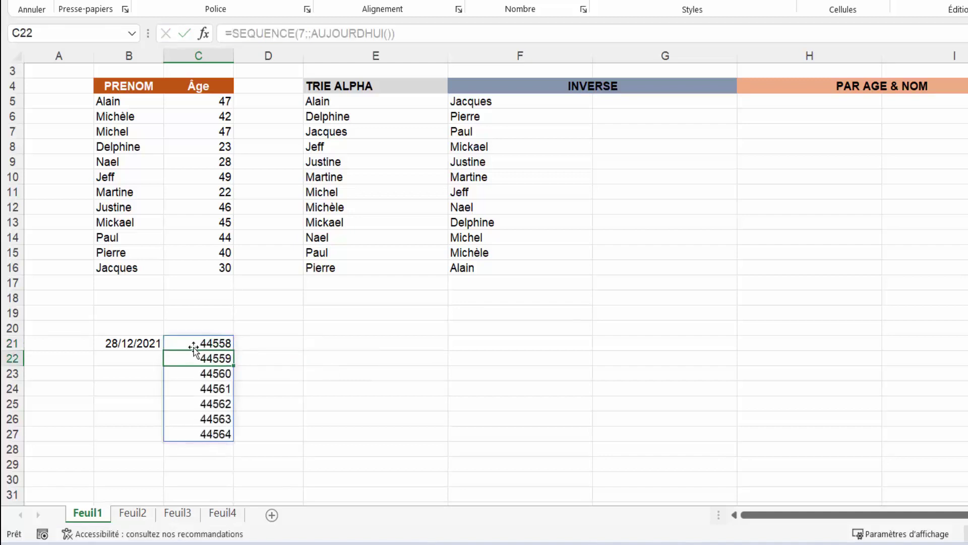
Step: Apply the Date courte number format to C21:C27, and clear the range B21:C27 after checking the dates
left_click(195, 342)
left_click_drag(196, 342, 196, 432)
left_click_drag(192, 433, 193, 434)
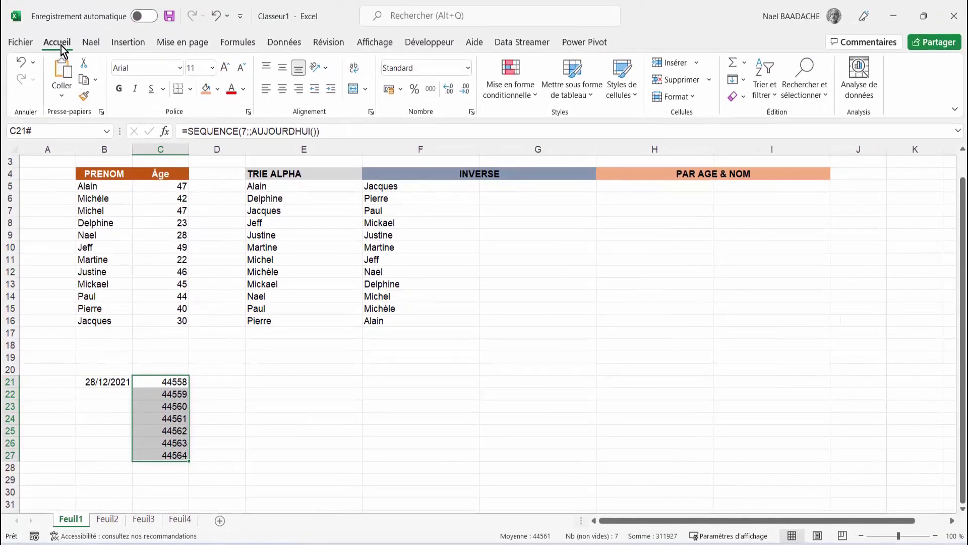
left_click(468, 67)
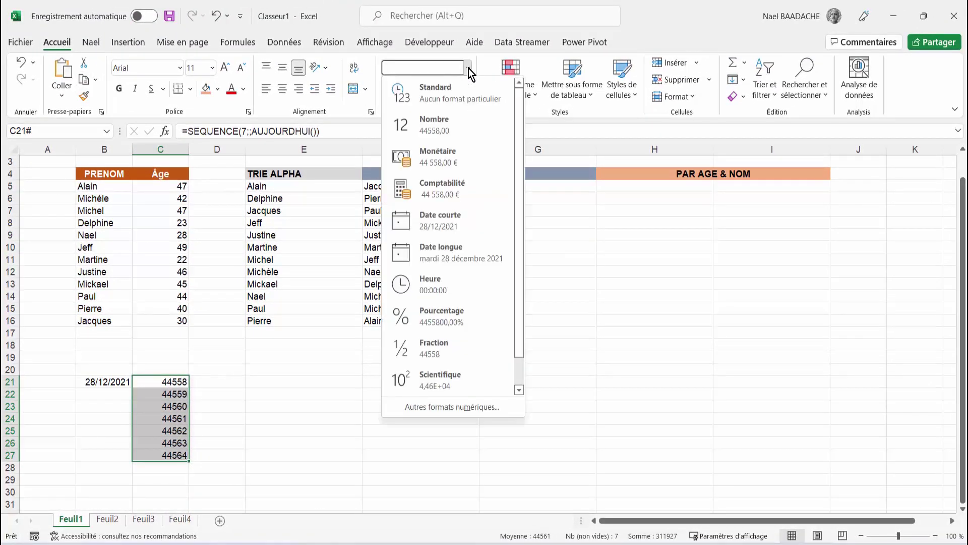
left_click(428, 222)
left_click(152, 391)
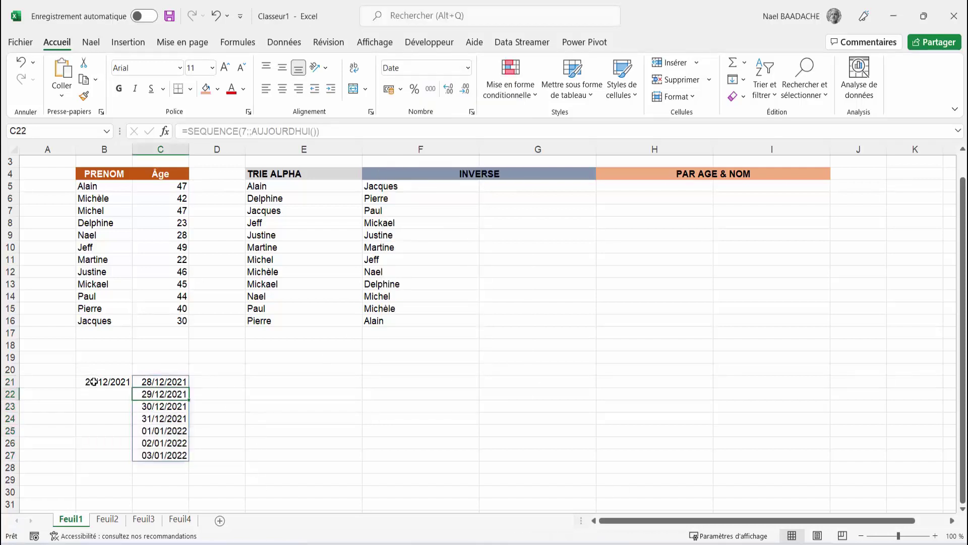
left_click_drag(94, 382, 172, 457)
key("Delete")
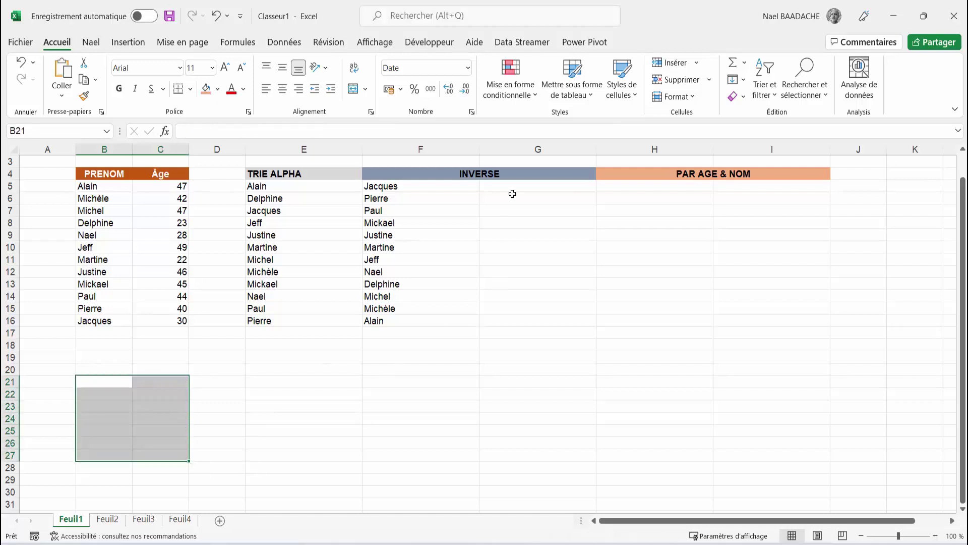
Step: Start a TRIERPAR formula in G5 with B5:B16 as the array and open a SEQUENCE function as its sort key
left_click(522, 183)
scroll(511, 194, "up", 1)
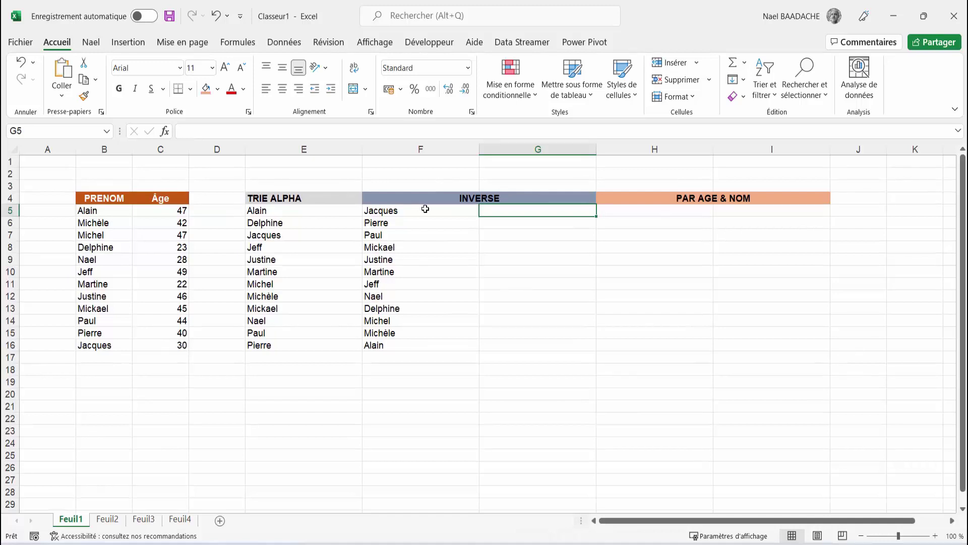
left_click_drag(92, 210, 112, 345)
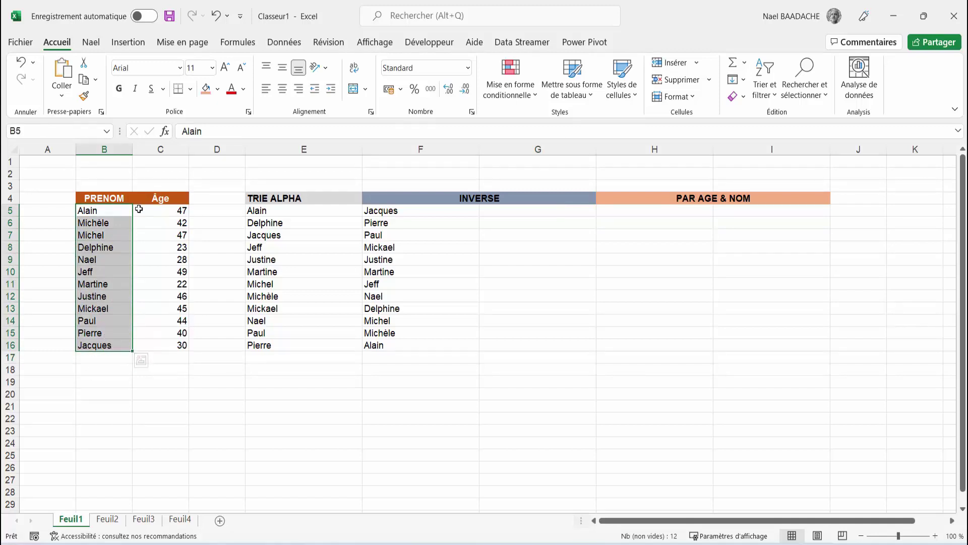
left_click(538, 222)
left_click(560, 208)
left_click(558, 210)
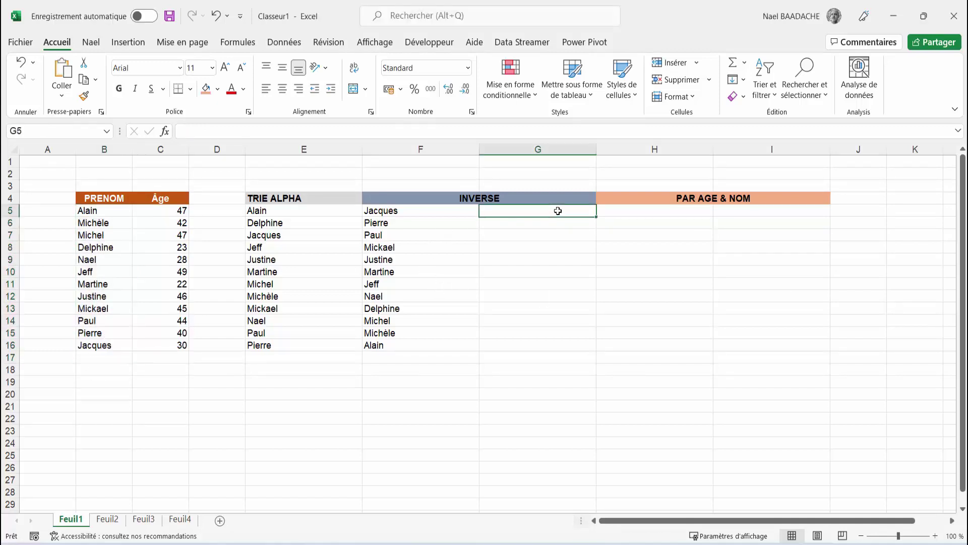
type("=trierpar(")
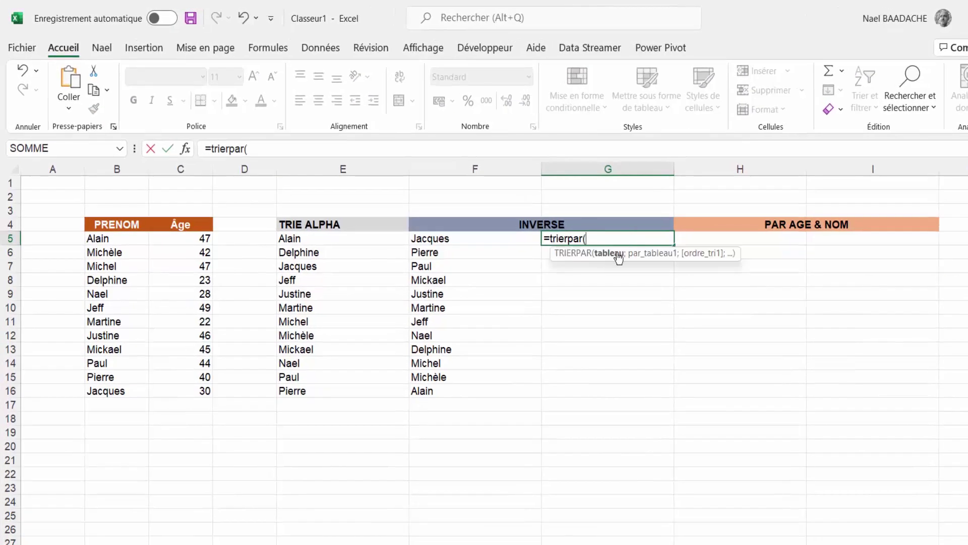
left_click_drag(118, 242, 123, 389)
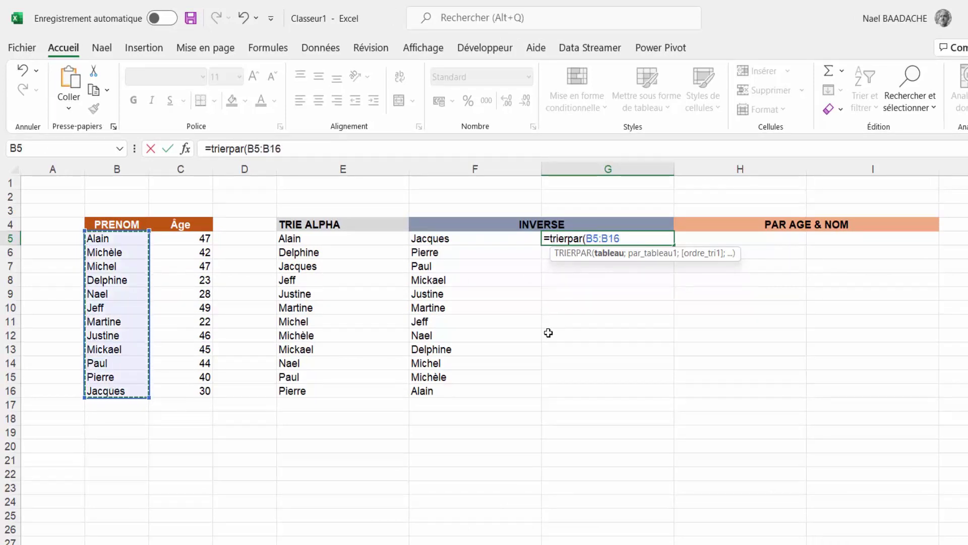
type(";")
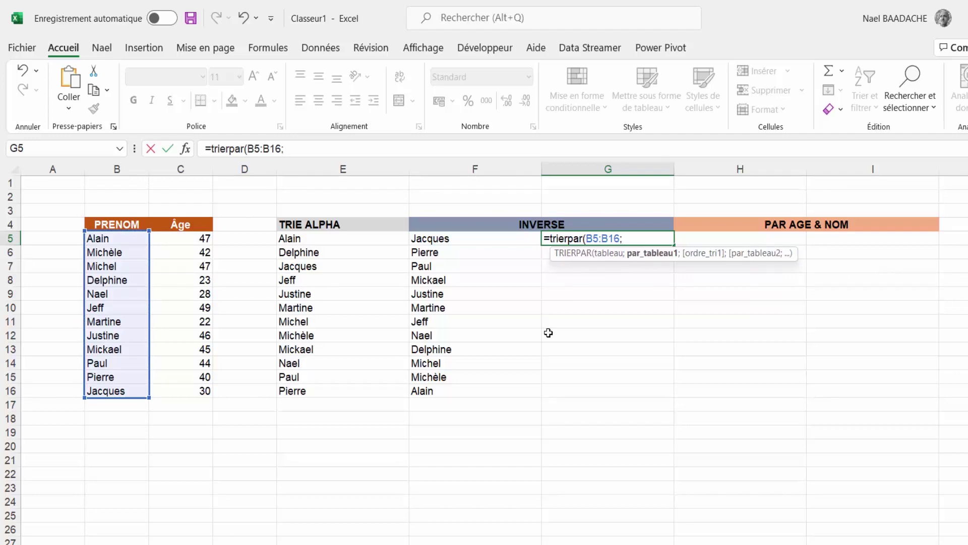
type("sequenc")
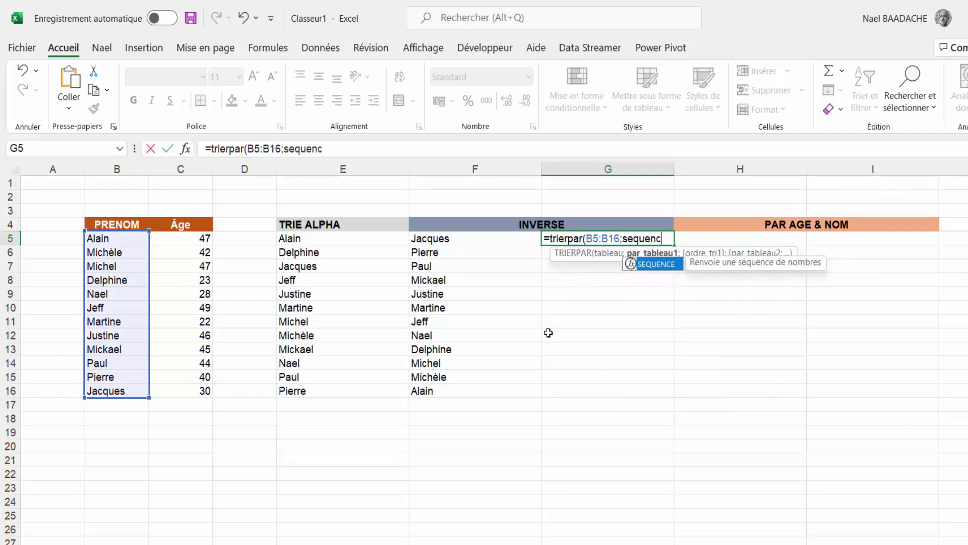
type("e(")
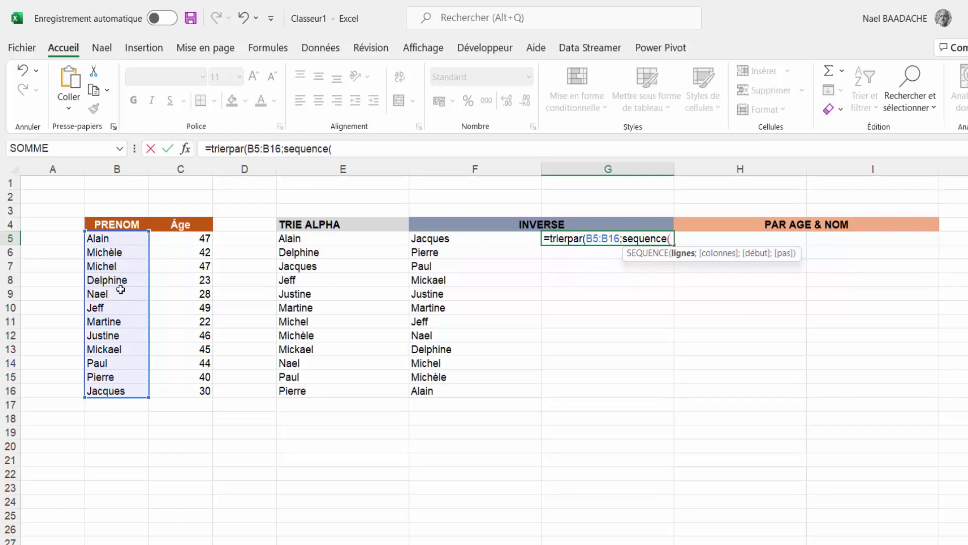
Step: Complete the G5 formula as =TRIERPAR(B5:B16;SEQUENCE(NBVAL(B5:B16);;;-1)) to list the first names in reversed order
type("nbval(")
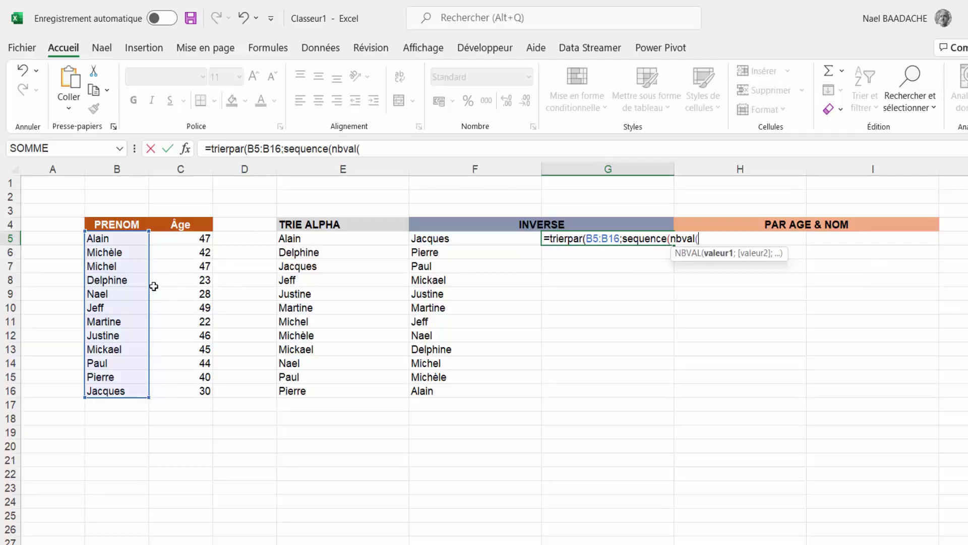
left_click(120, 237)
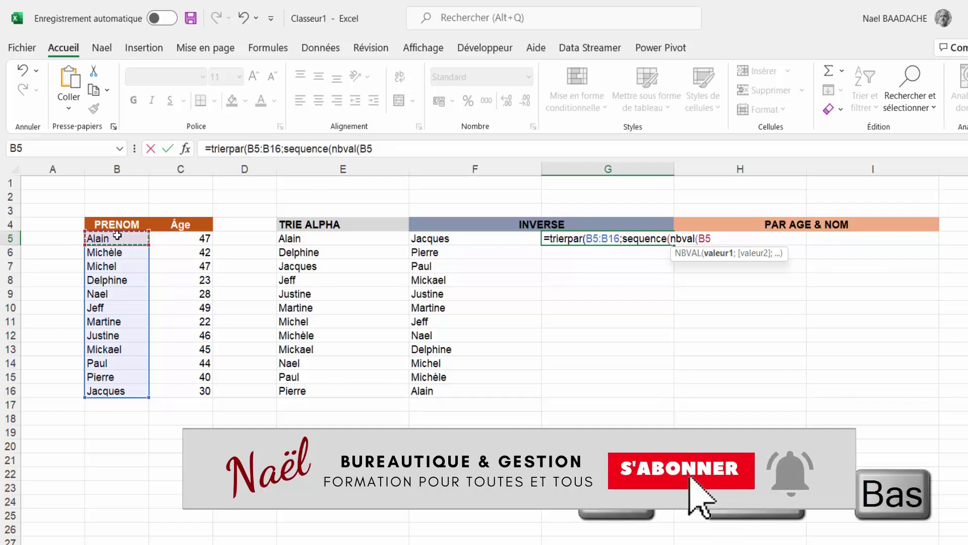
key("ctrl+shift+Down")
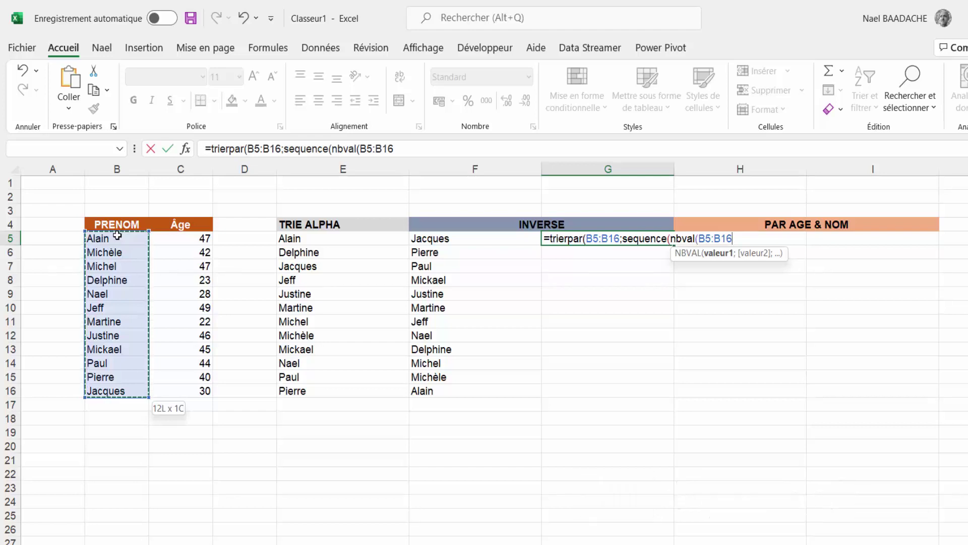
type(")")
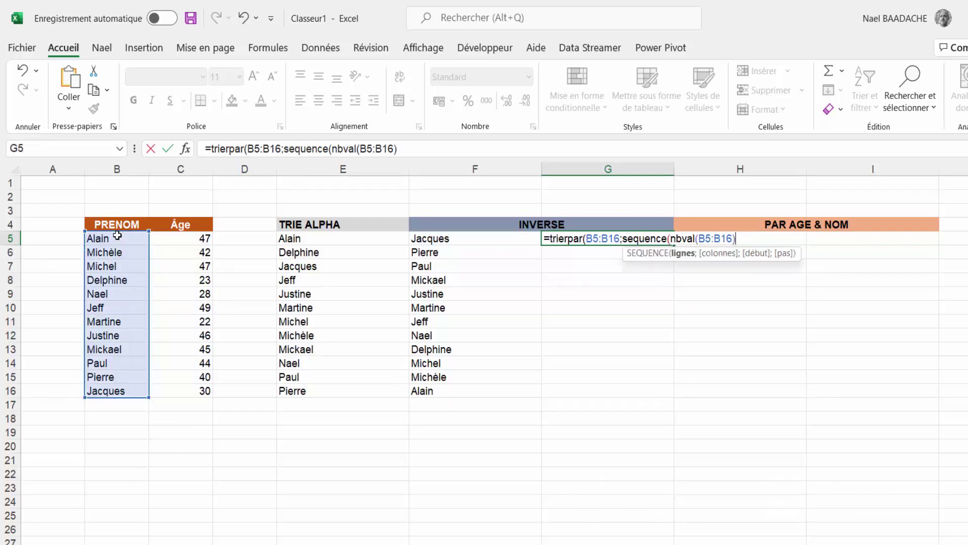
type(";")
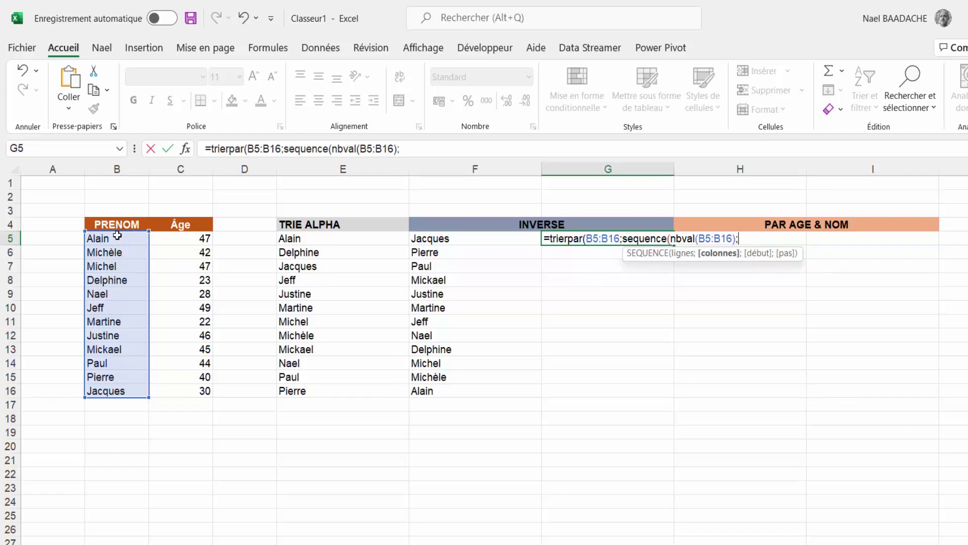
type(";")
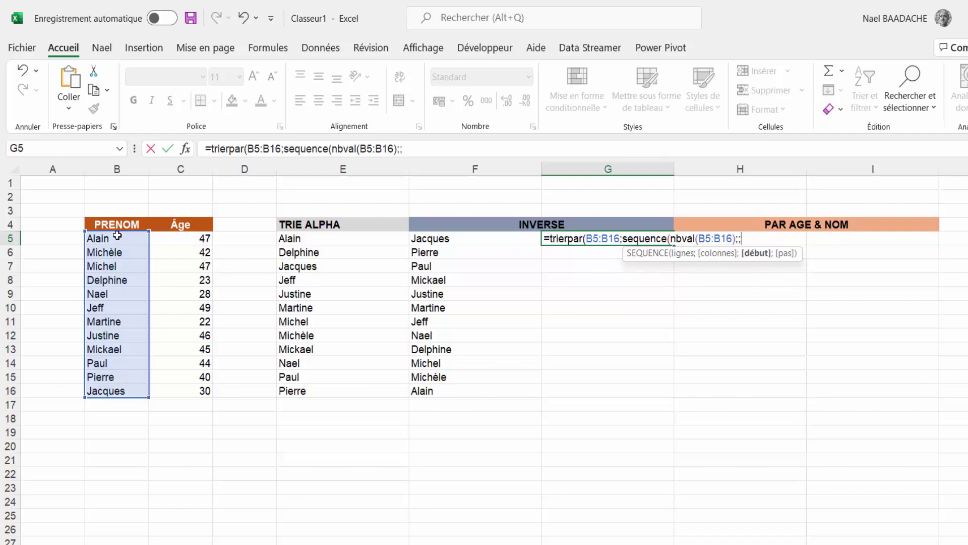
type(";-1")
type("))")
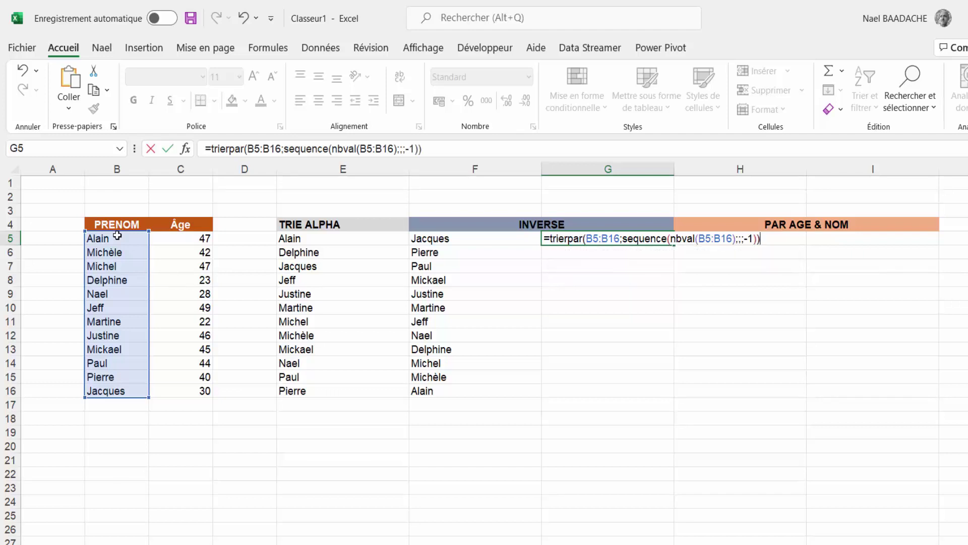
key("Return")
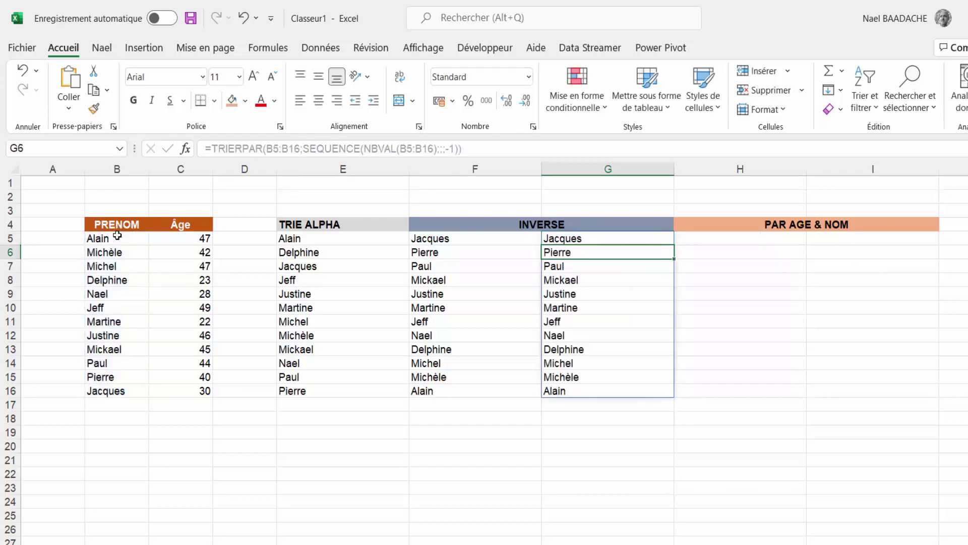
Step: Compare the reversing formulas in F5 and G5, and check their results against the original first-name list
left_click(565, 240)
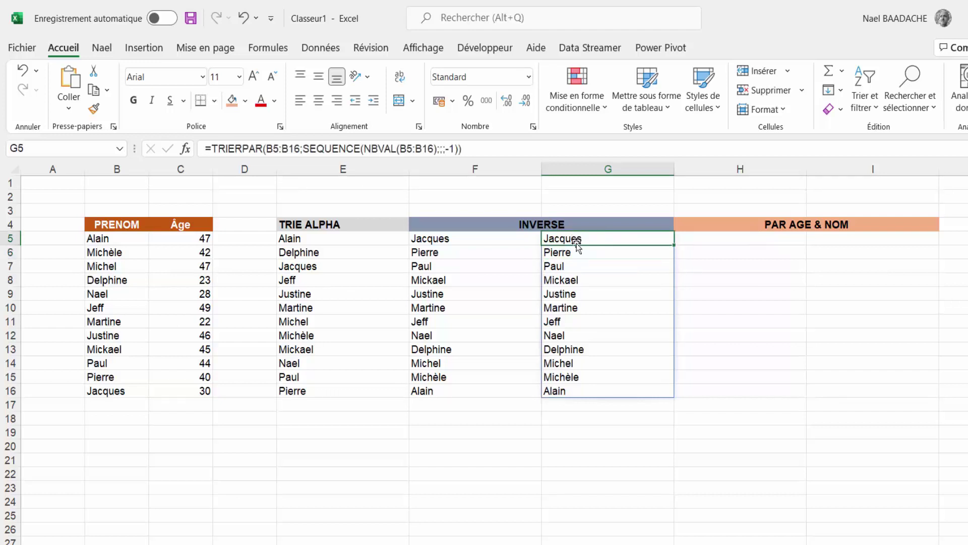
left_click(447, 240)
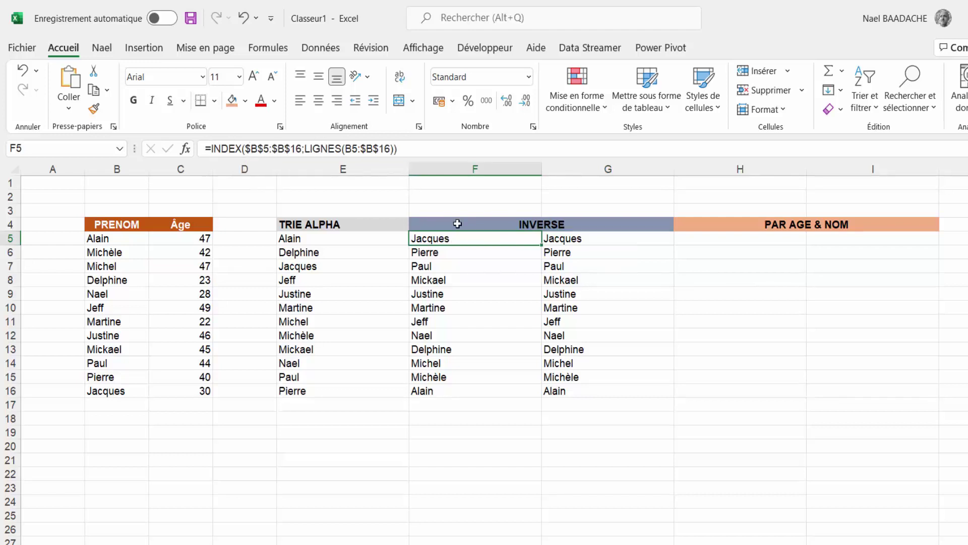
left_click(574, 243)
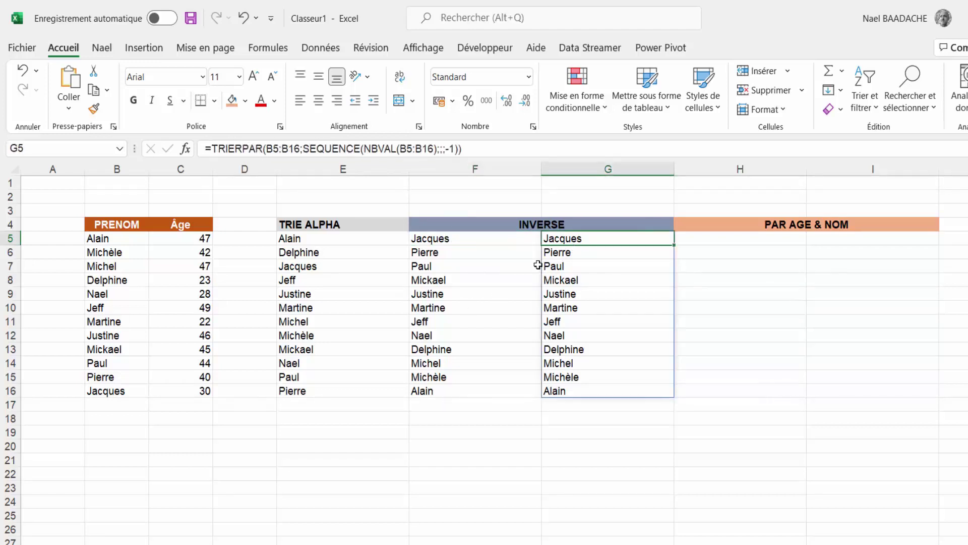
left_click(118, 238)
left_click_drag(116, 281, 126, 390)
Step: Try a SEQUENCE step of 1 in the G5 formula and compare the spilled list with B5:B16
left_click(563, 244)
left_click(445, 146)
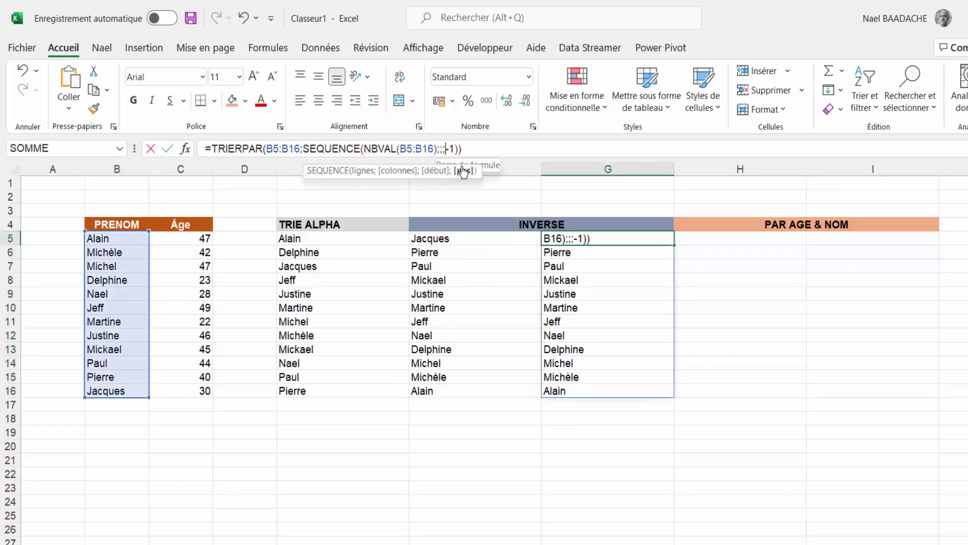
key("BackSpace")
key("Return")
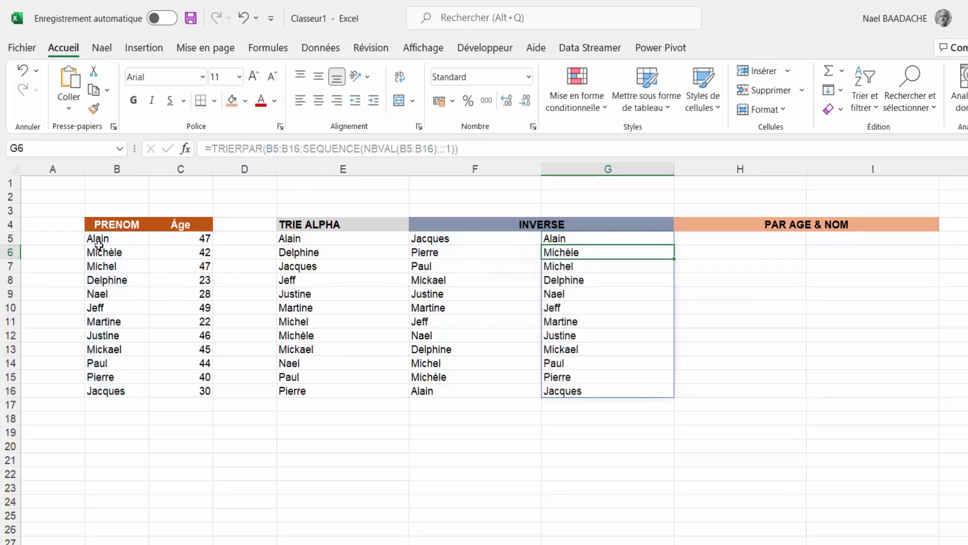
left_click(118, 237)
left_click_drag(118, 237, 119, 391)
Step: Restore the SEQUENCE step in the G5 formula to -1
left_click(590, 238)
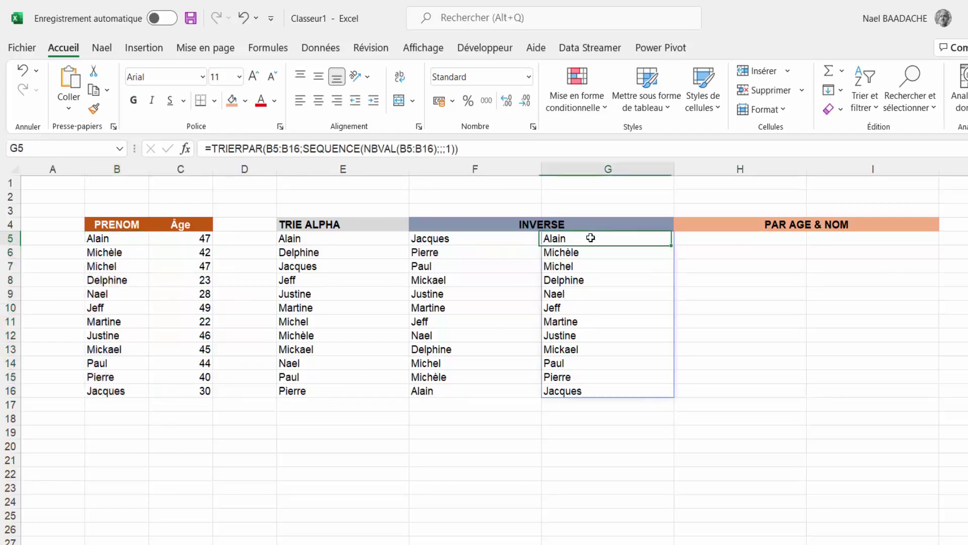
left_click(446, 149)
type(";")
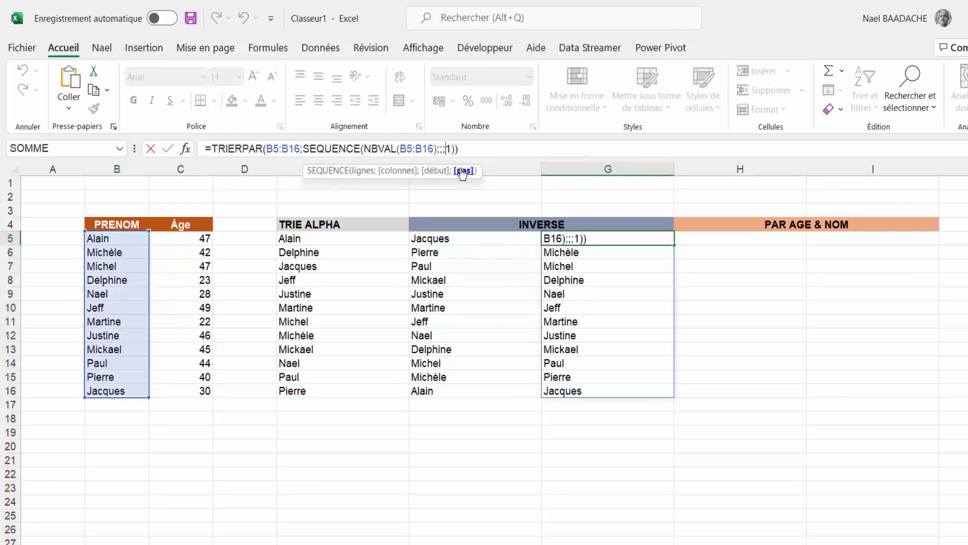
type("-")
key("Return")
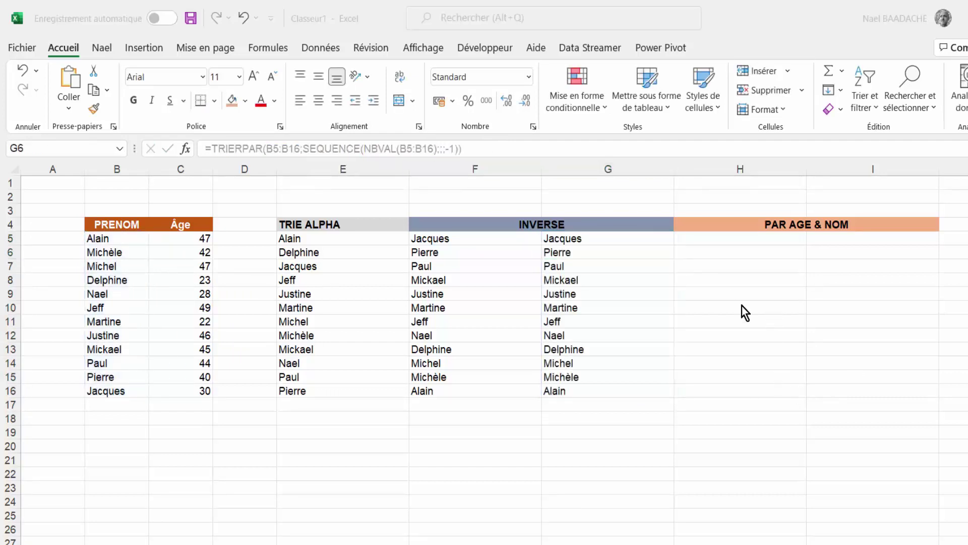
Step: Begin a TRIERPAR formula in H5 with the first-name and age range B5:C16 as the array to sort
left_click(764, 236)
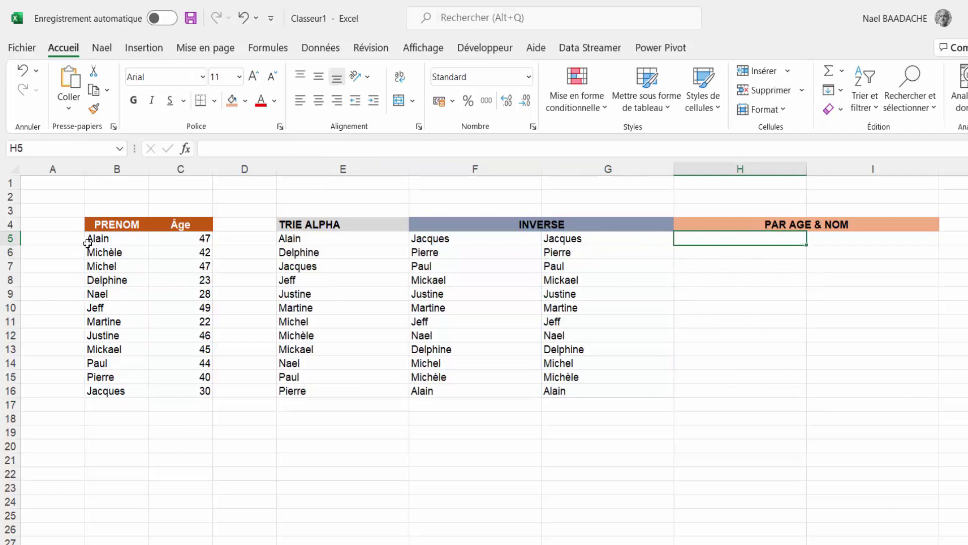
left_click_drag(88, 244, 187, 375)
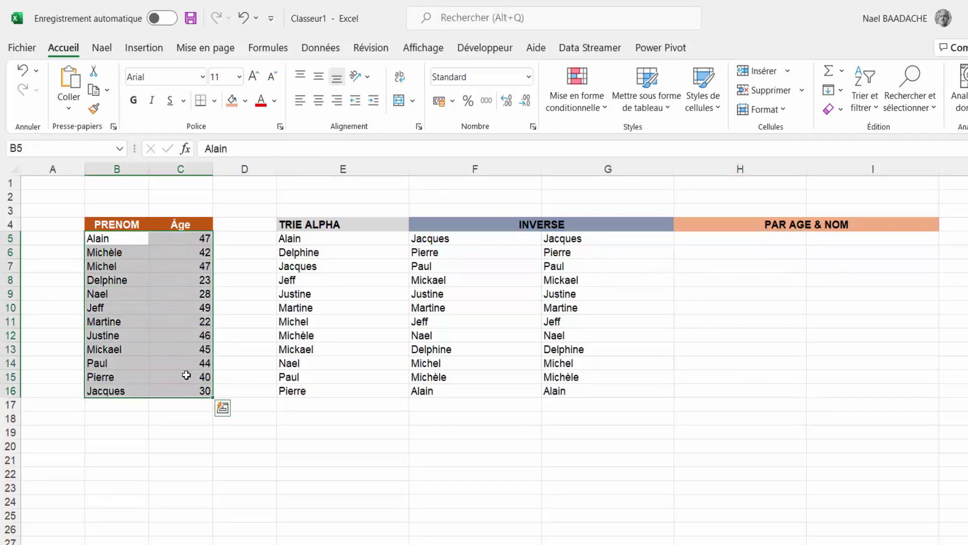
left_click(197, 238)
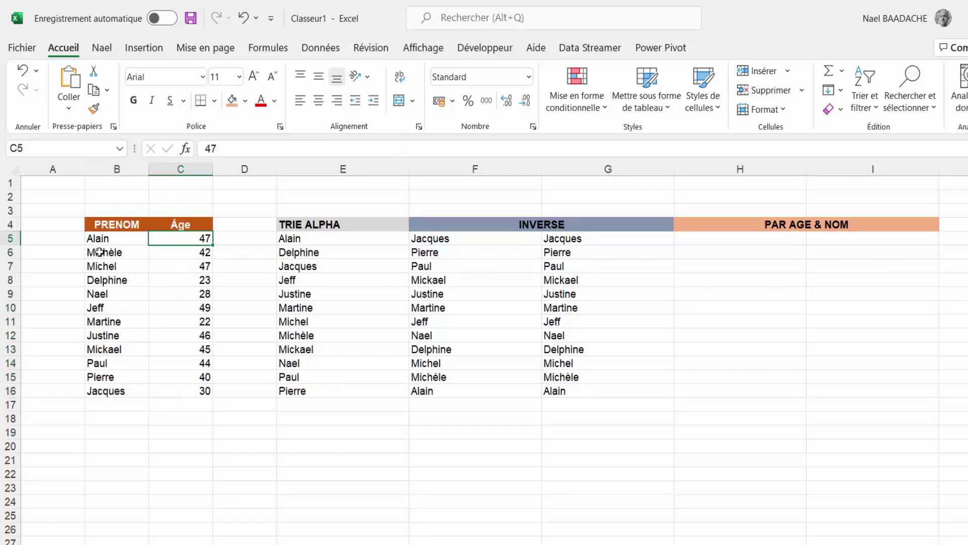
left_click(110, 239)
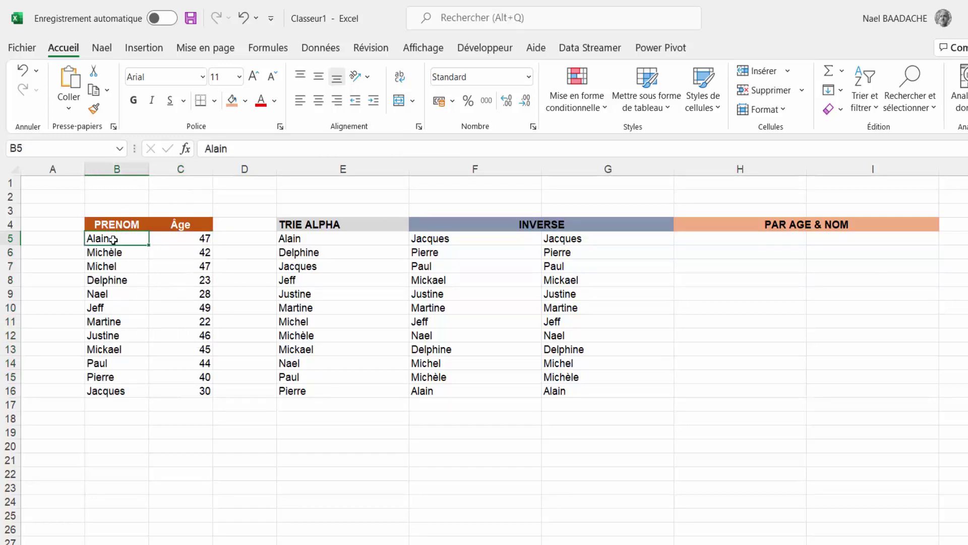
left_click(734, 239)
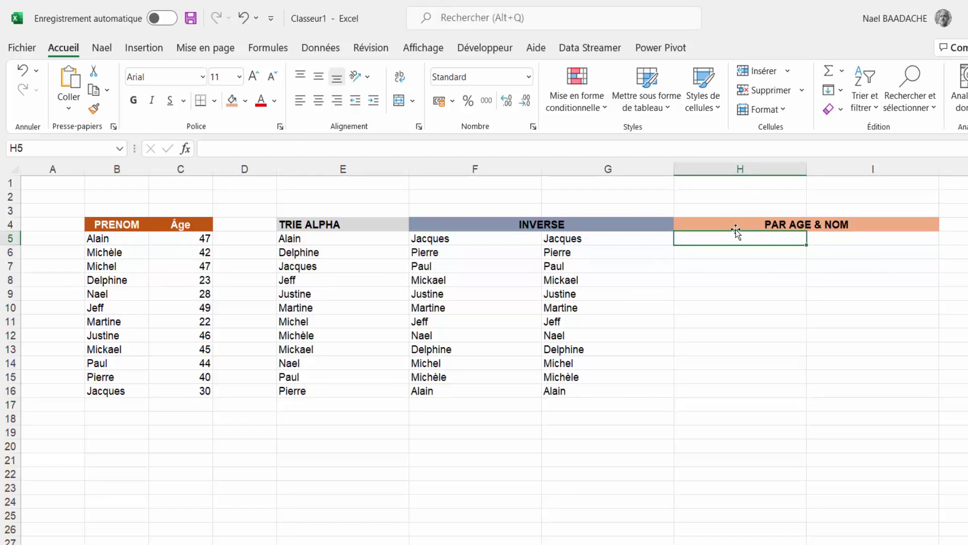
type("=trierpar")
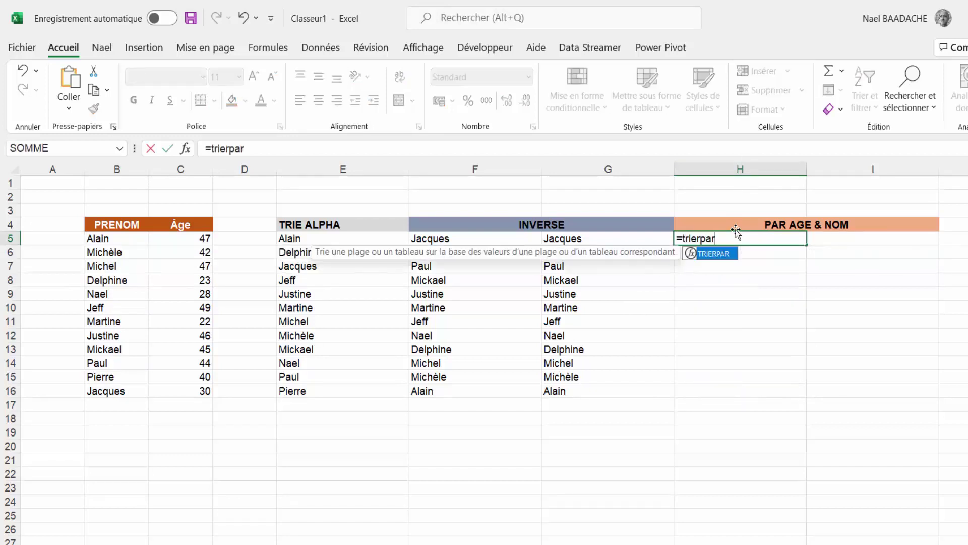
type("(")
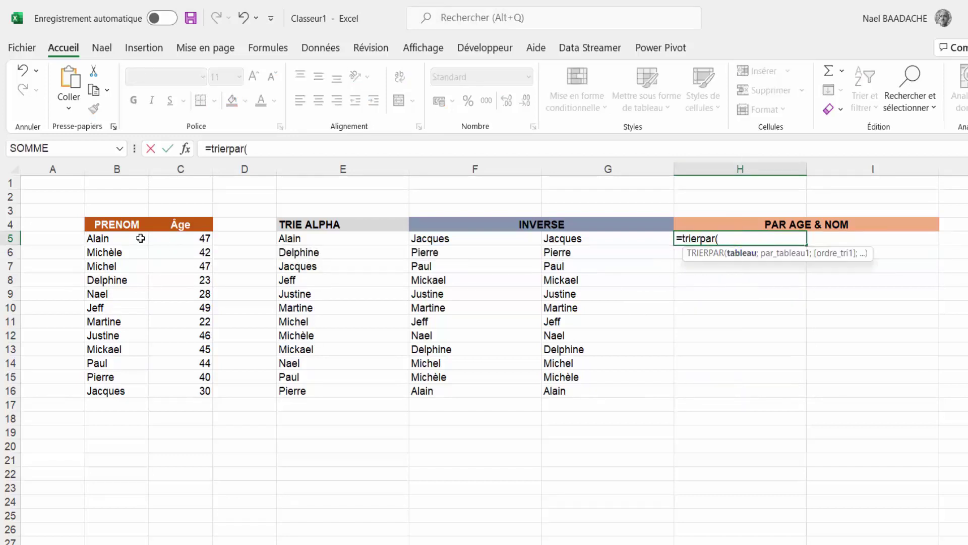
left_click_drag(121, 240, 196, 388)
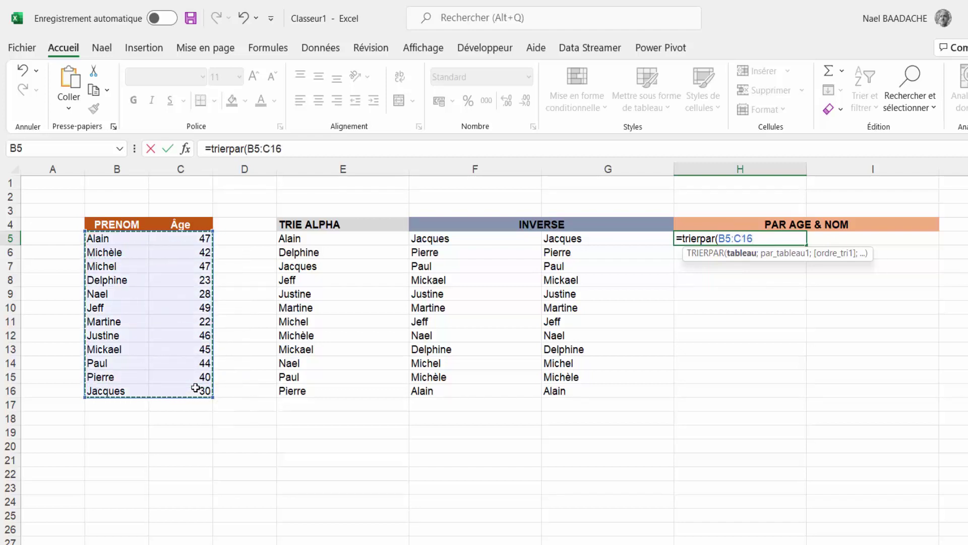
Step: Complete the H5 formula as =TRIERPAR(B5:C16;C5:C16;1) to sort by ascending age, and check the resulting ages
type(";")
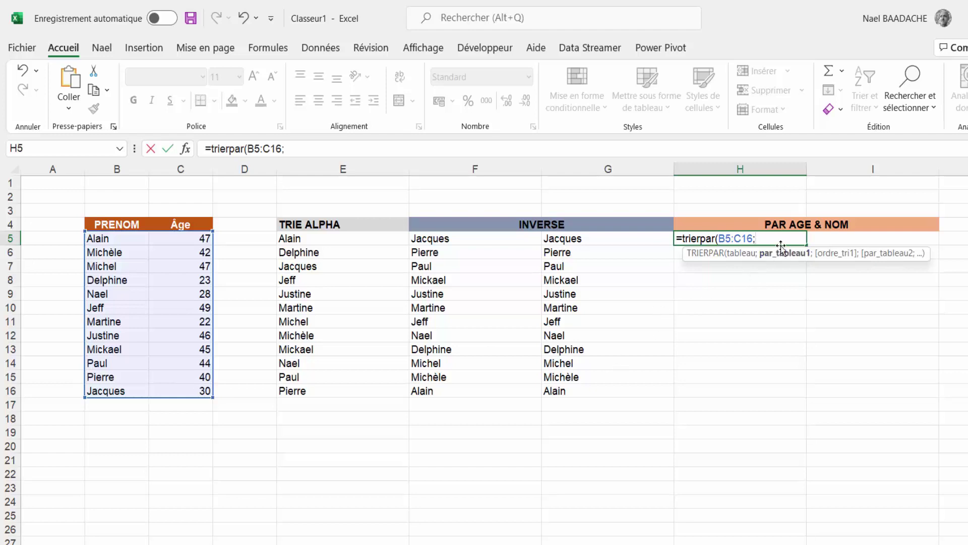
left_click(202, 241)
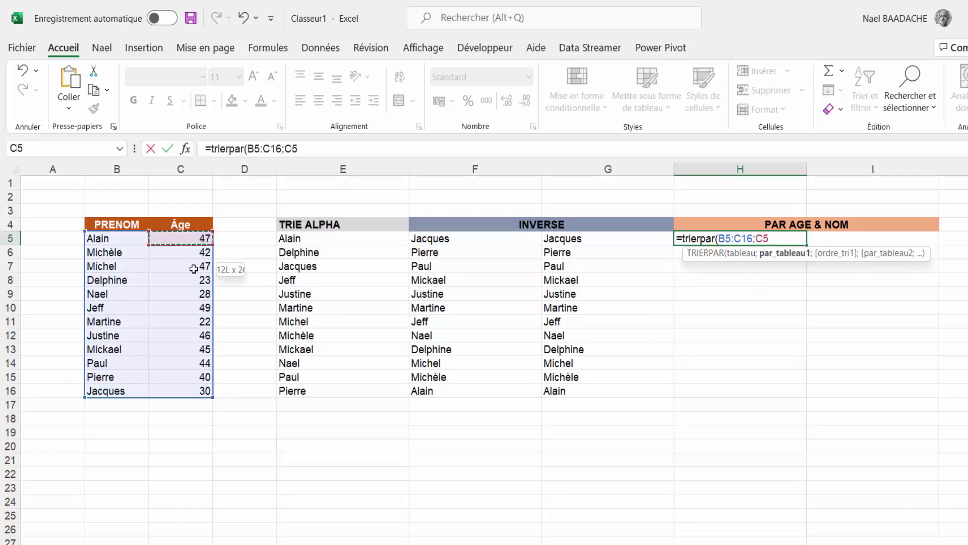
left_click_drag(193, 268, 198, 392)
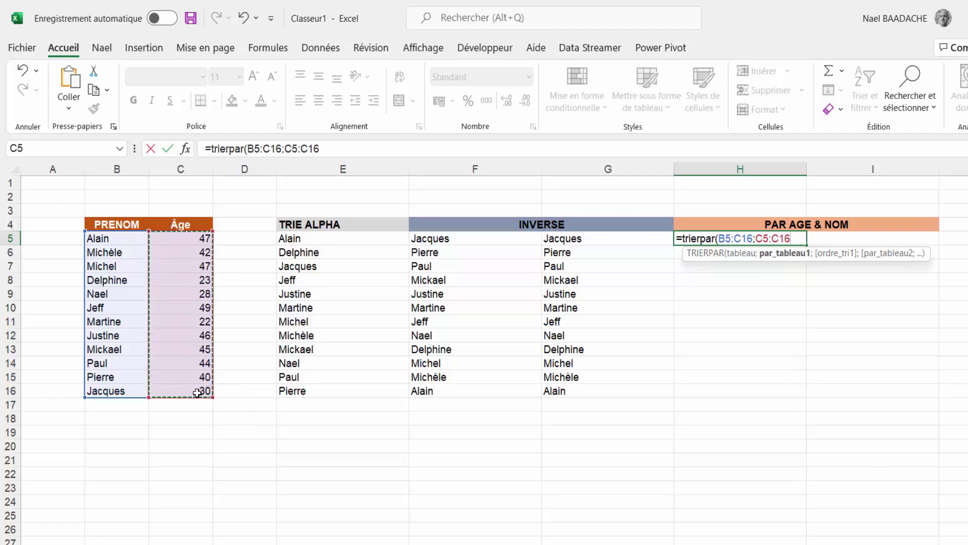
type(";")
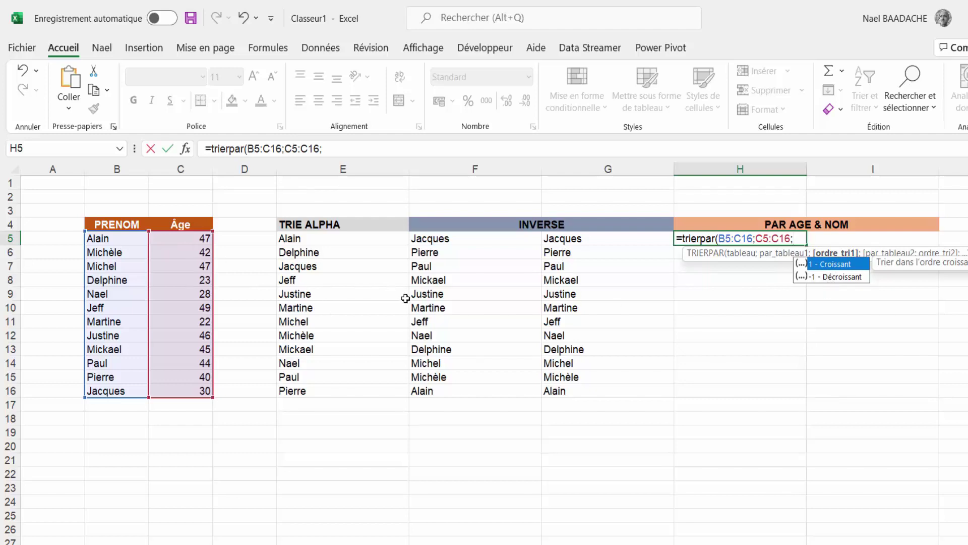
type("1)")
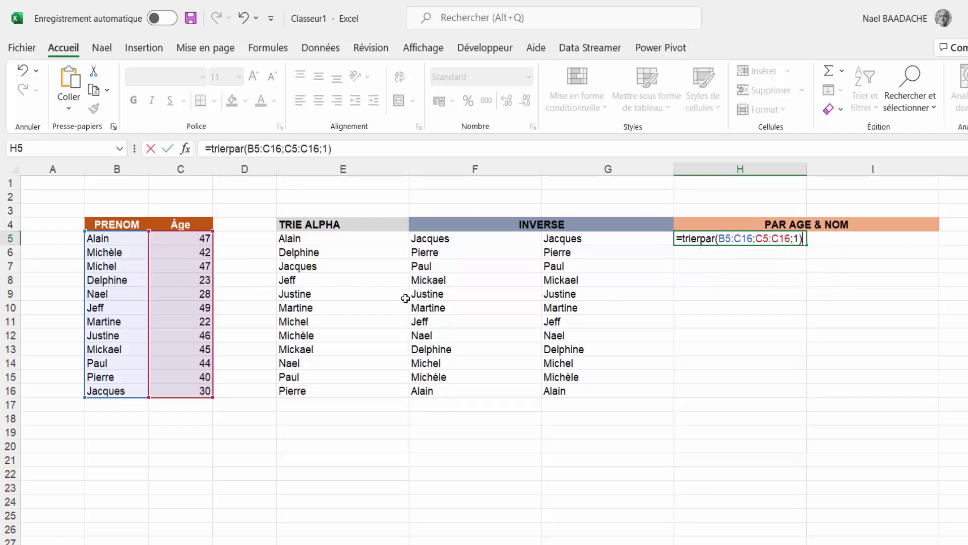
key("Return")
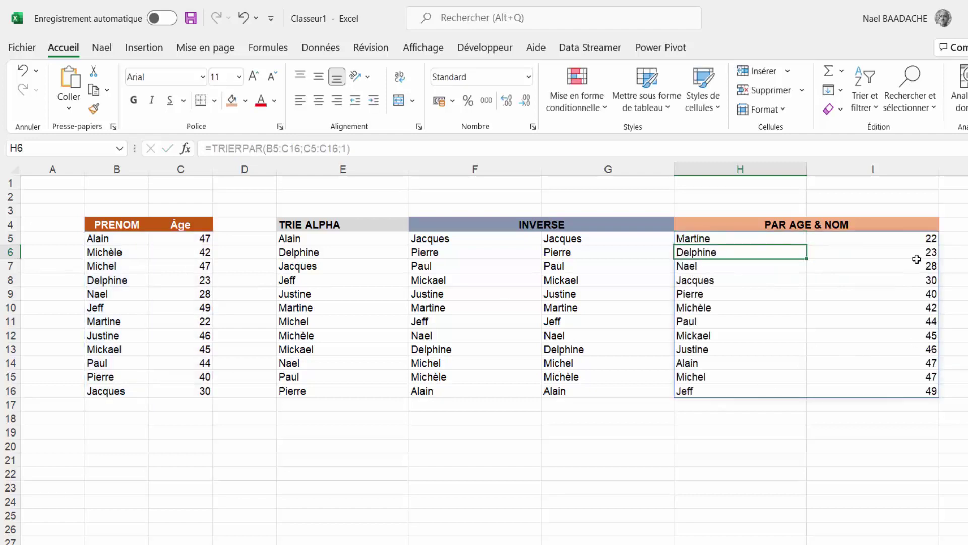
left_click(897, 241)
left_click(894, 254)
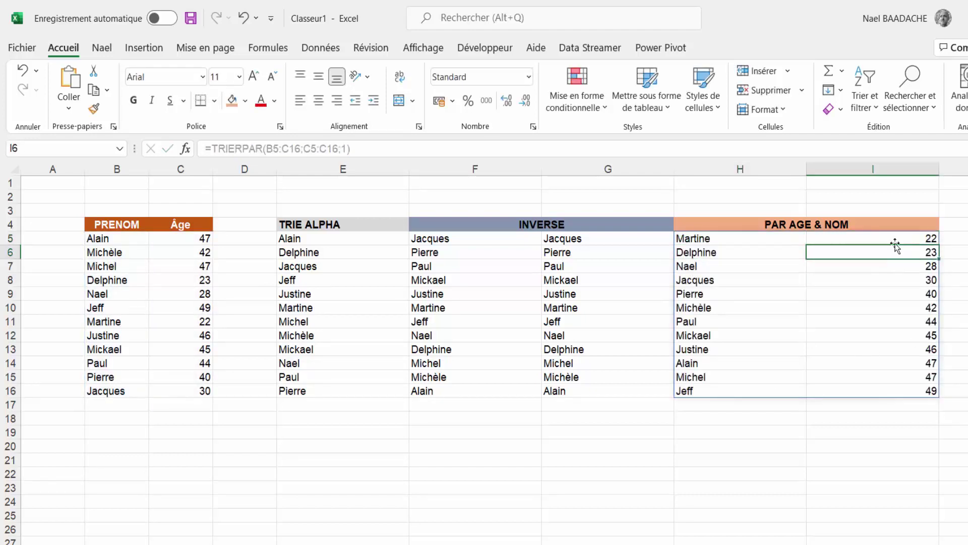
left_click(895, 241)
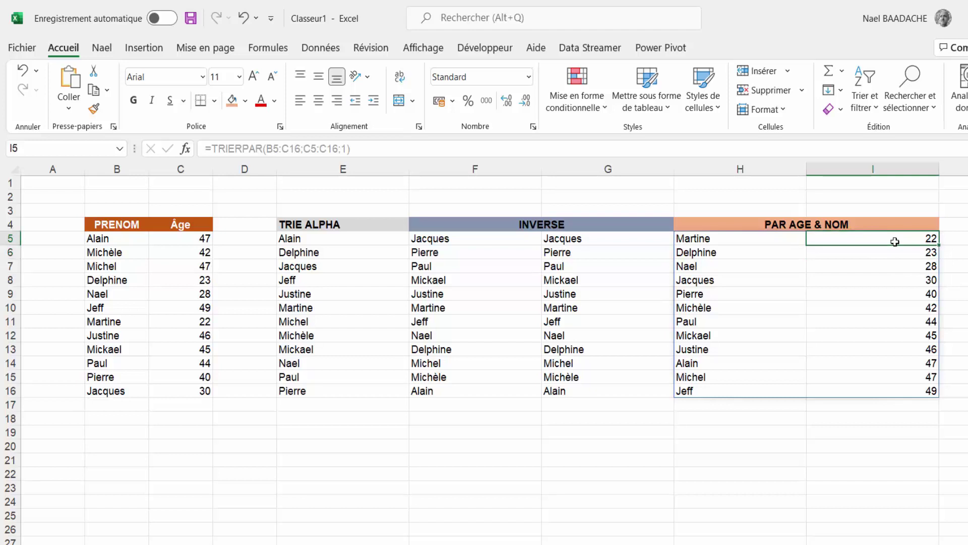
Step: Change the sort order in the H5 TRIERPAR formula to -1 for descending age, and check the first and last rows
left_click(727, 240)
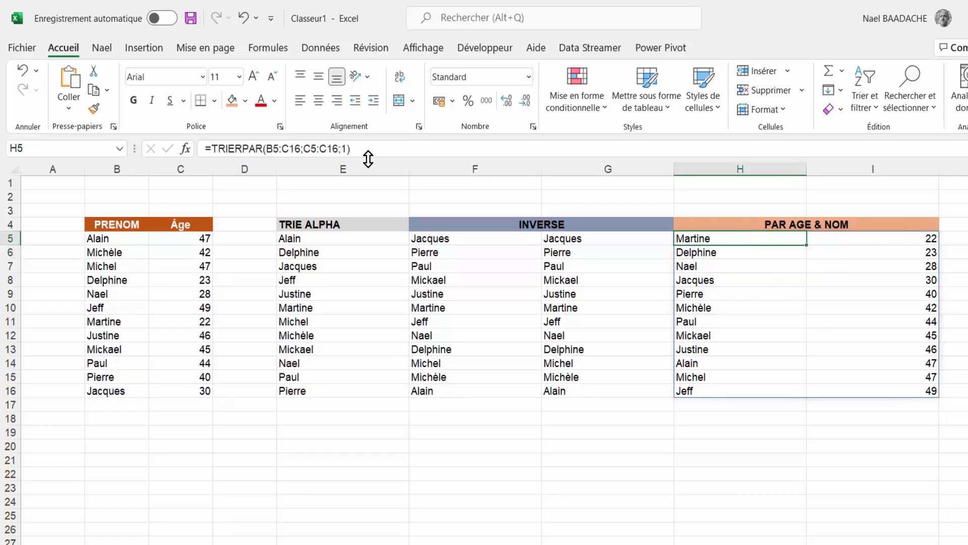
left_click(341, 149)
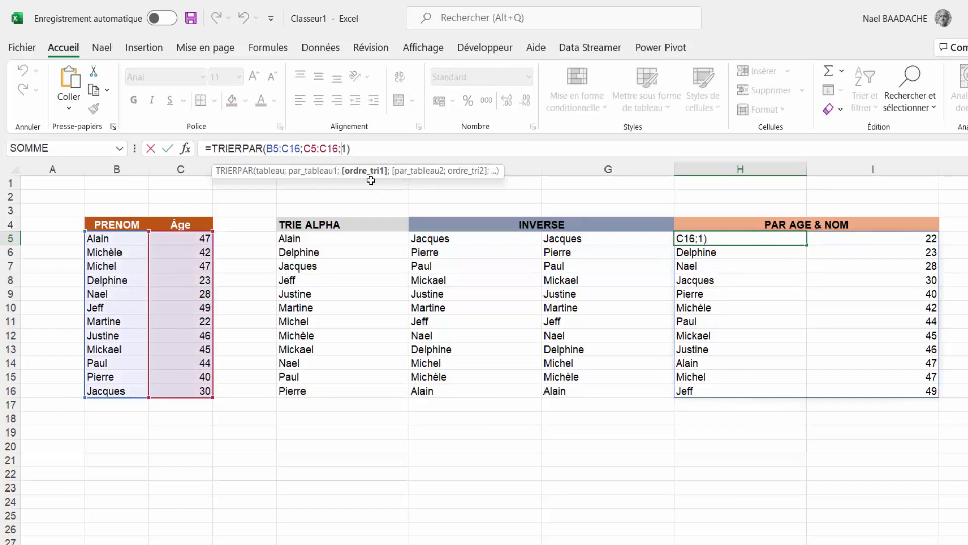
type("-")
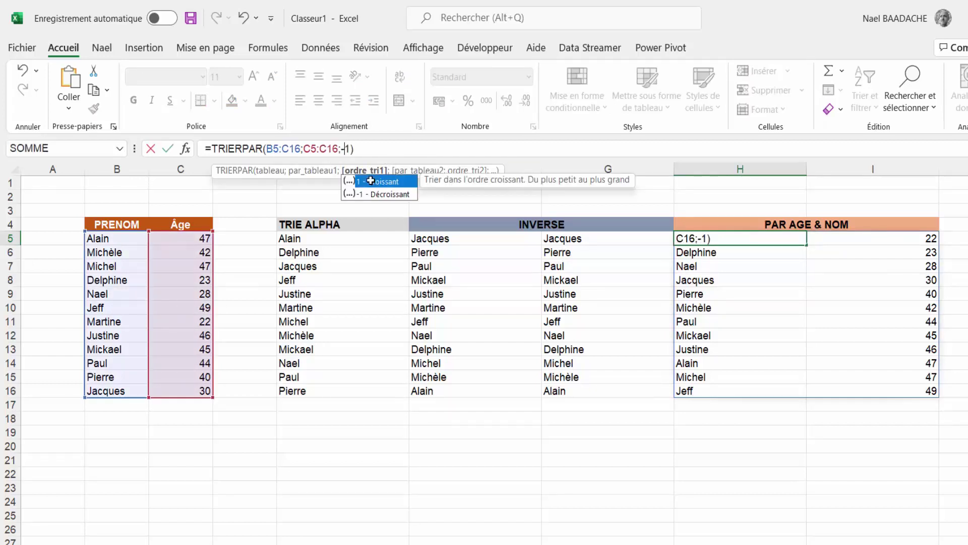
key("Return")
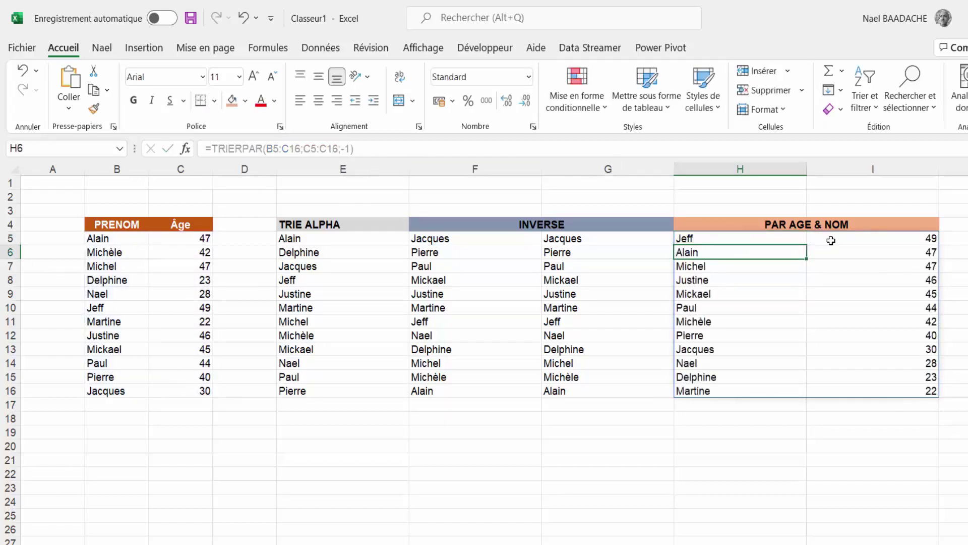
left_click(872, 238)
left_click(818, 391)
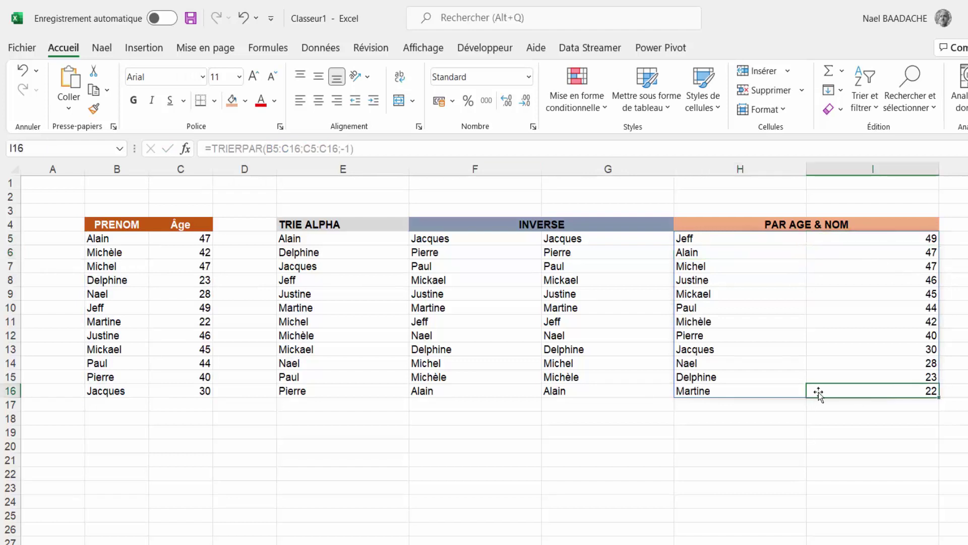
left_click(706, 391)
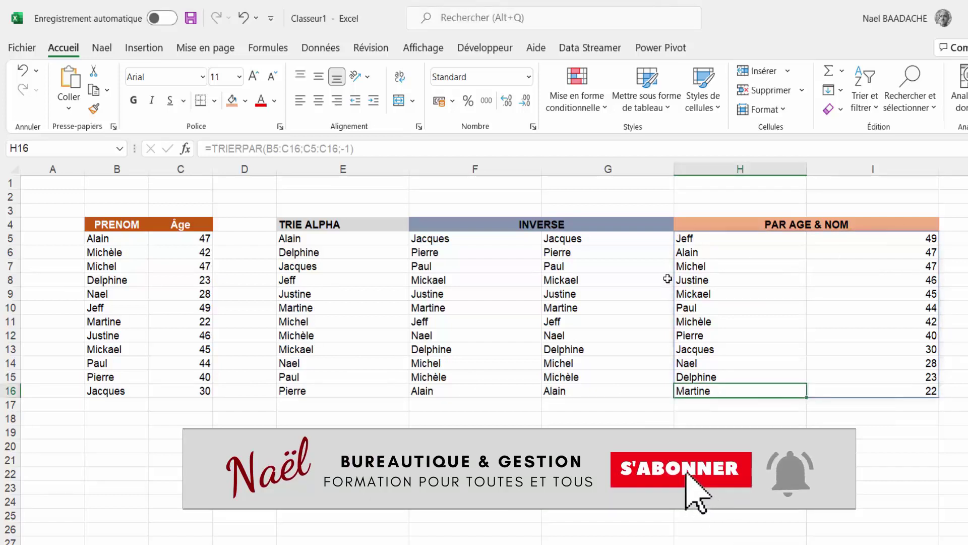
left_click(604, 267)
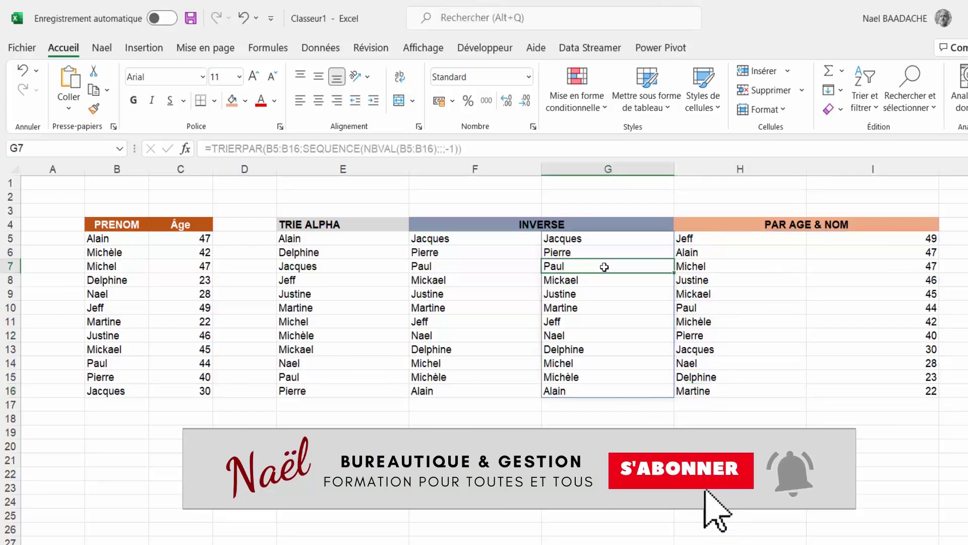